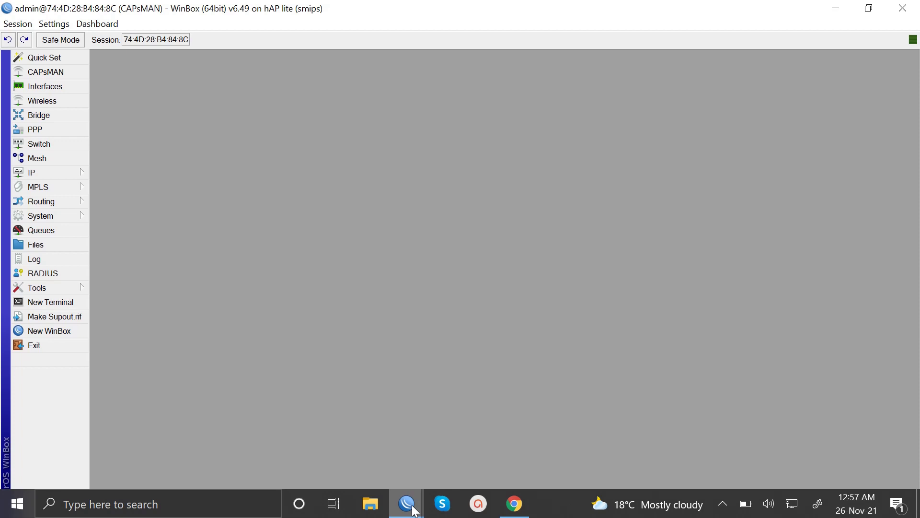
click(406, 503)
click(510, 461)
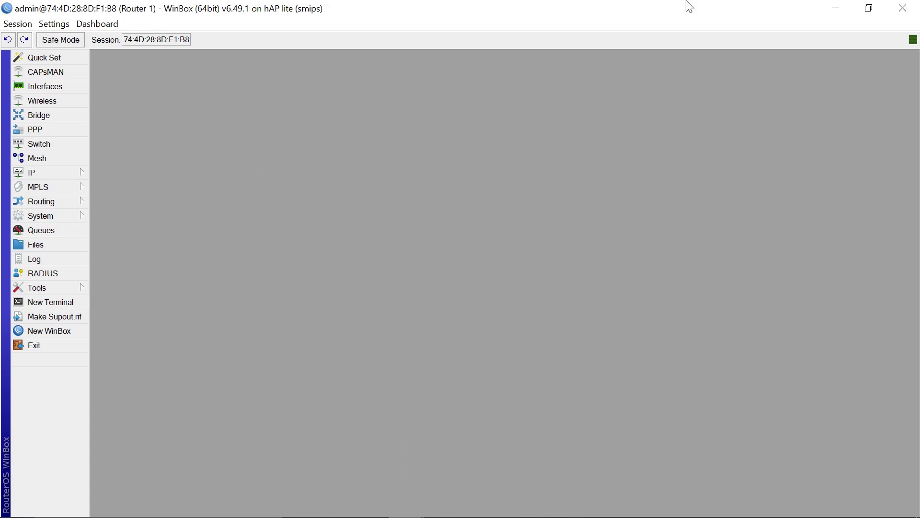
click(836, 6)
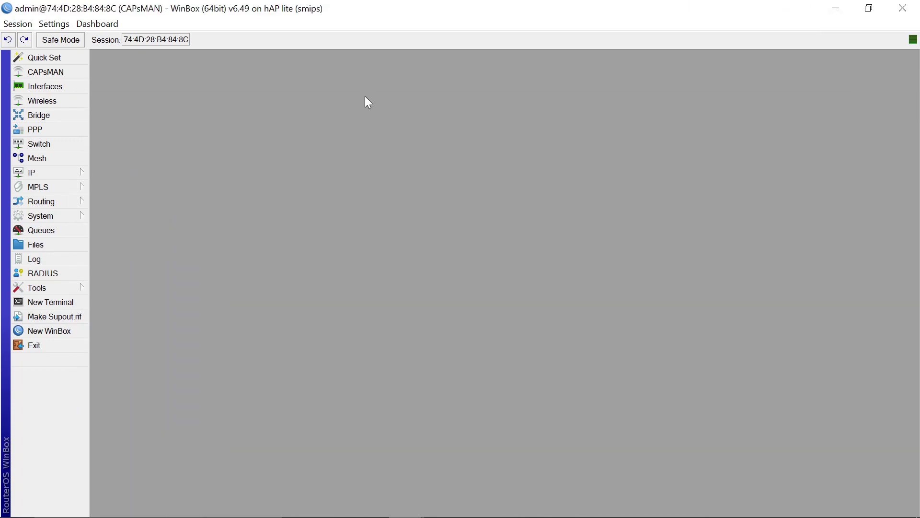
Enable the CAPs Manager in CAPsMAN Manager settings, apply it, and close the CAPsMAN window
click(54, 77)
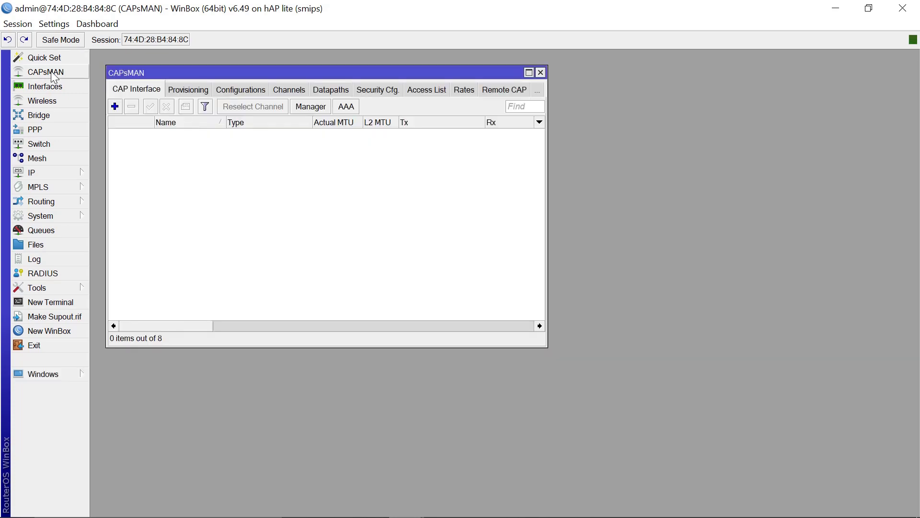
click(311, 106)
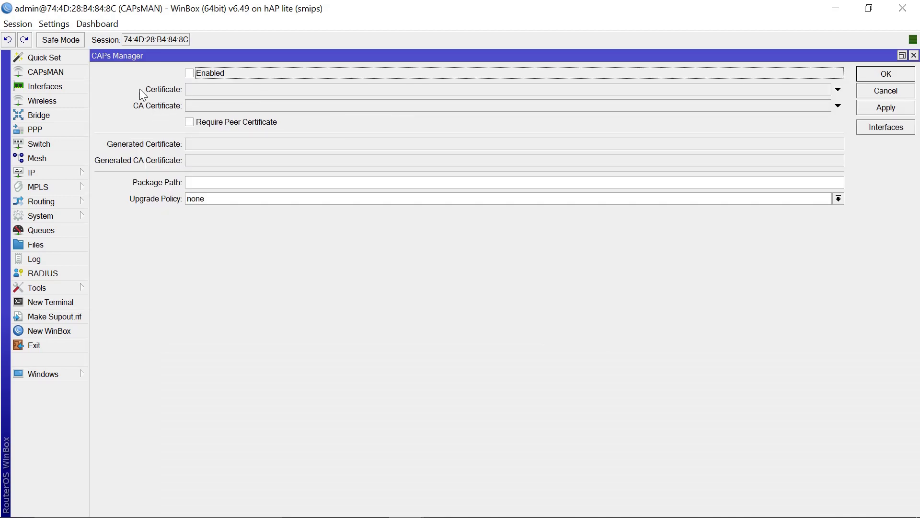
click(190, 74)
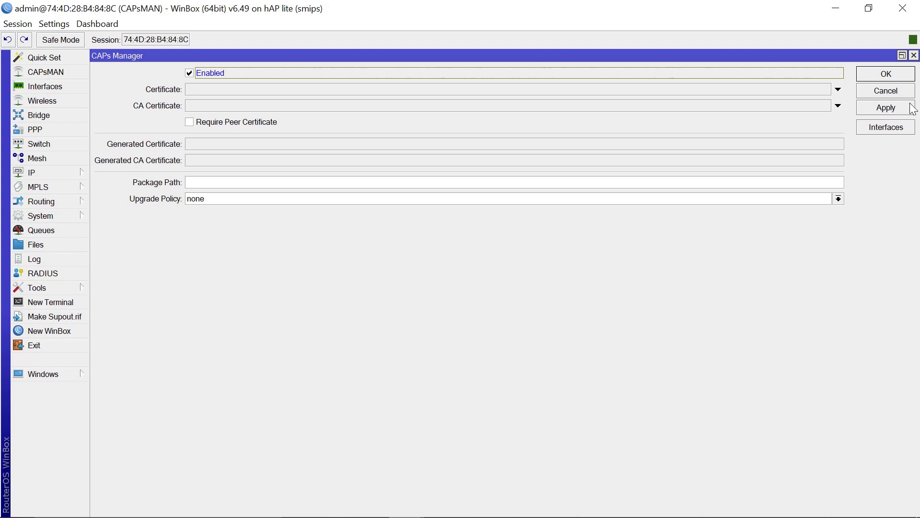
click(886, 108)
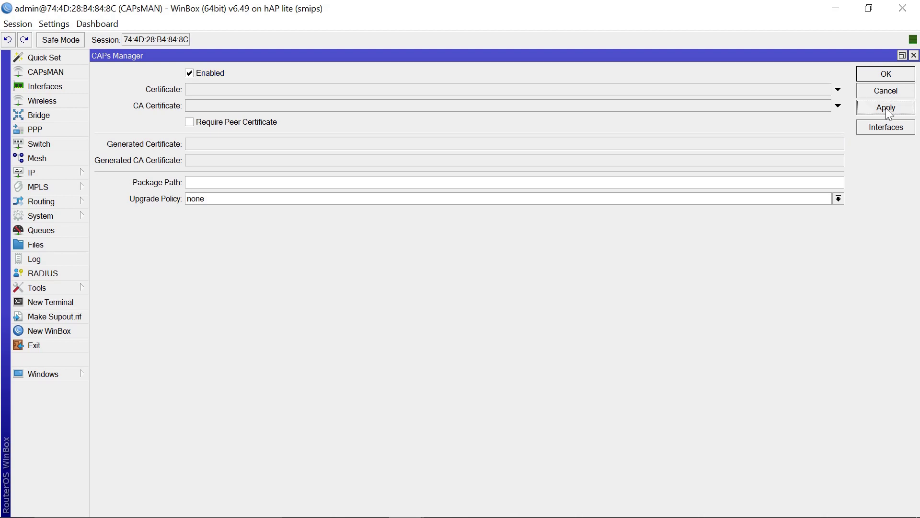
click(885, 75)
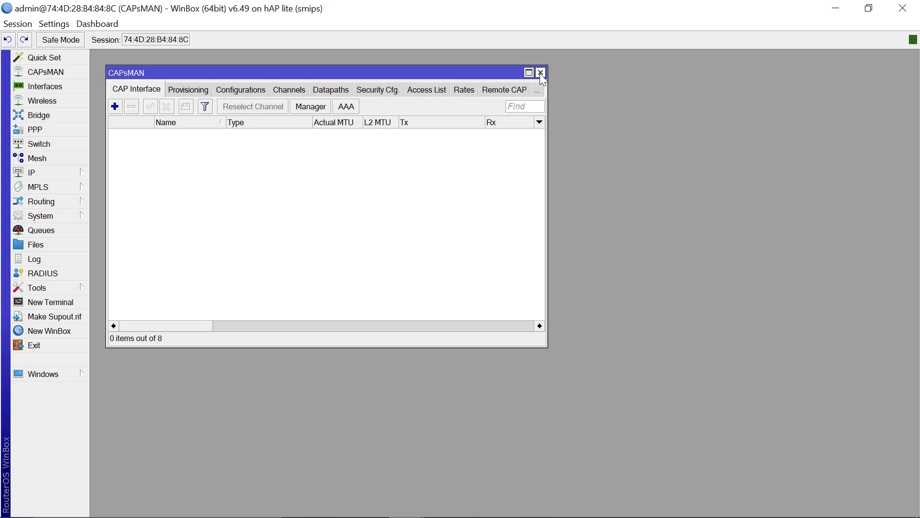
click(540, 73)
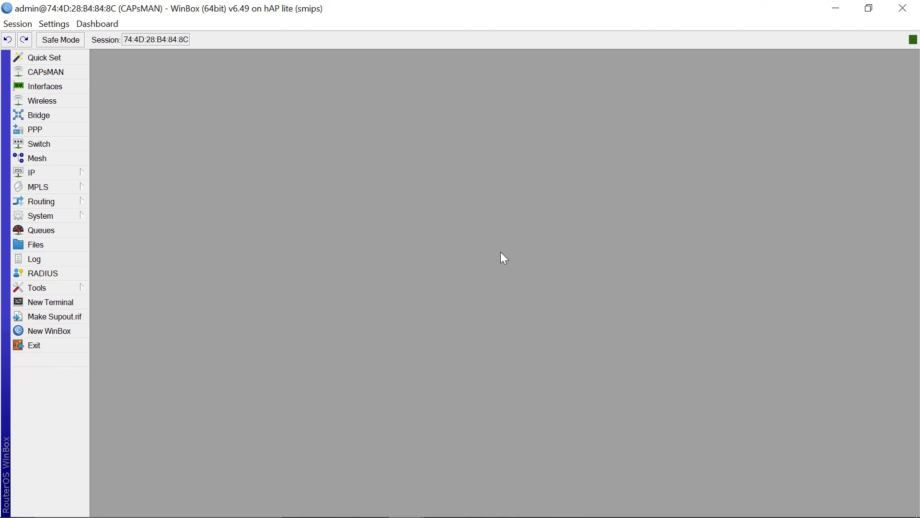
On Router 1, show the Wireless Tables listing wlan1 and view the CAP settings without changing them
mouse_move(406, 503)
click(488, 441)
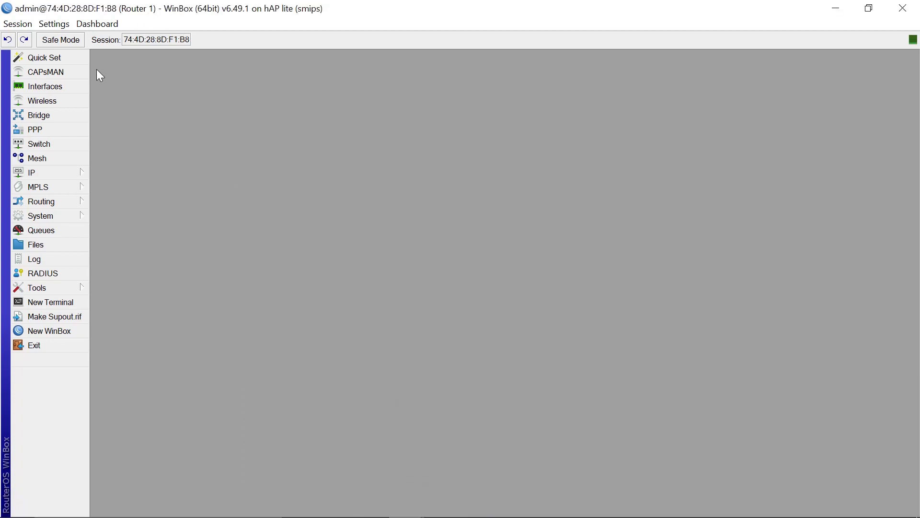
click(48, 101)
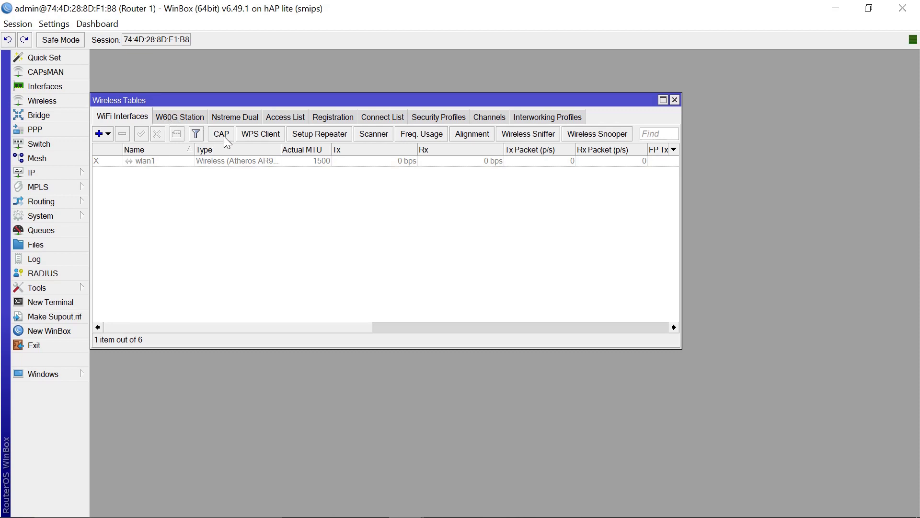
click(222, 134)
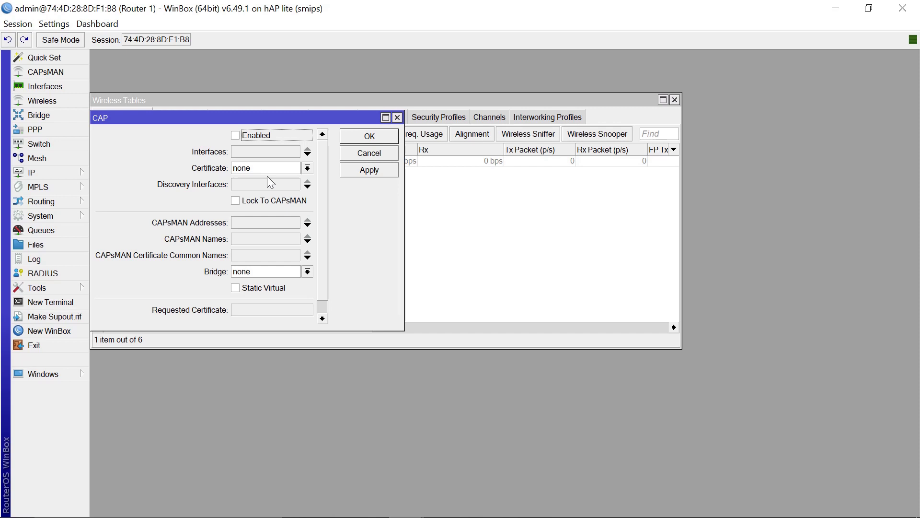
click(397, 117)
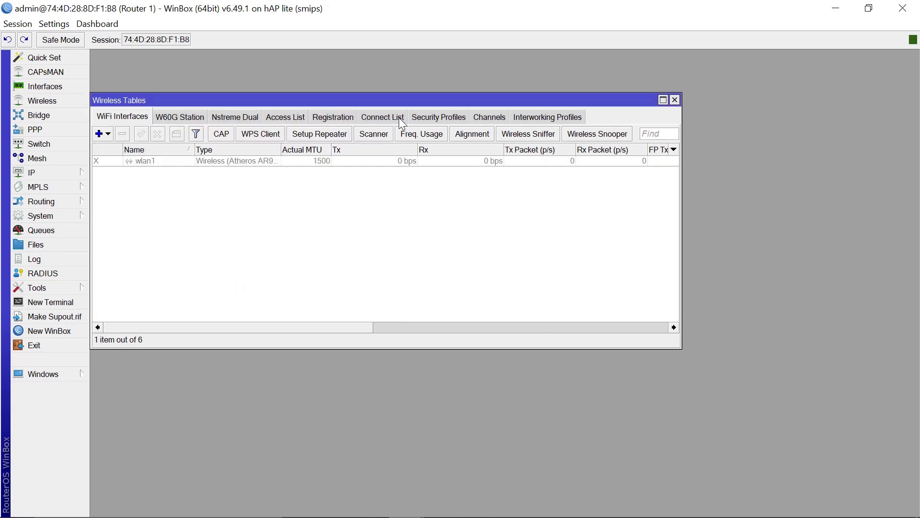
click(42, 303)
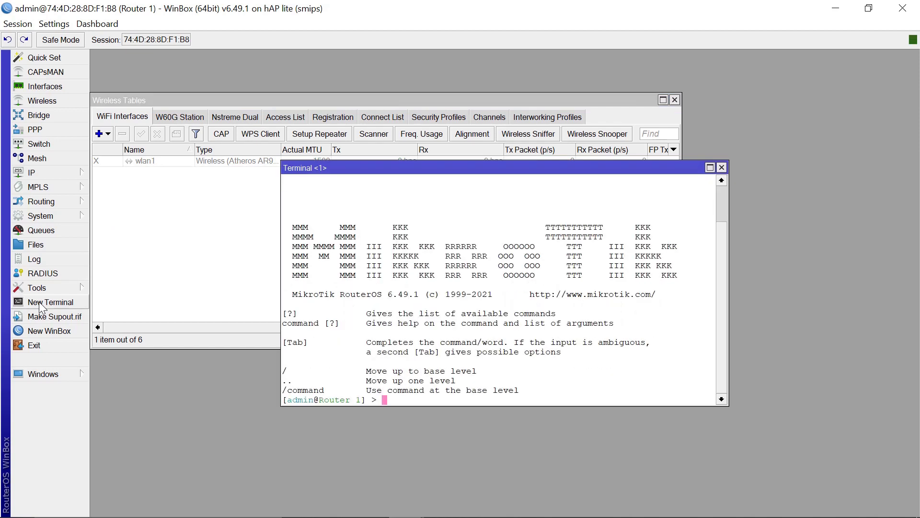
text(exp)
key(Tab)
key(Return)
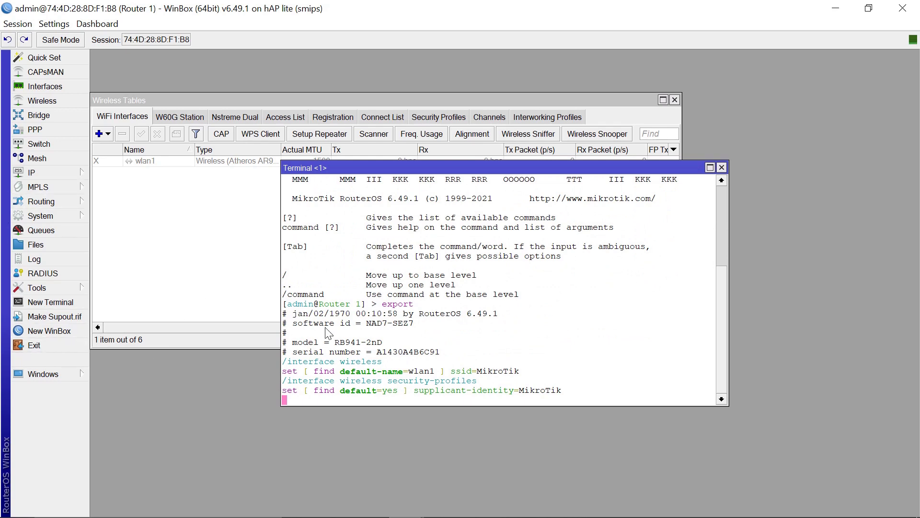
click(721, 168)
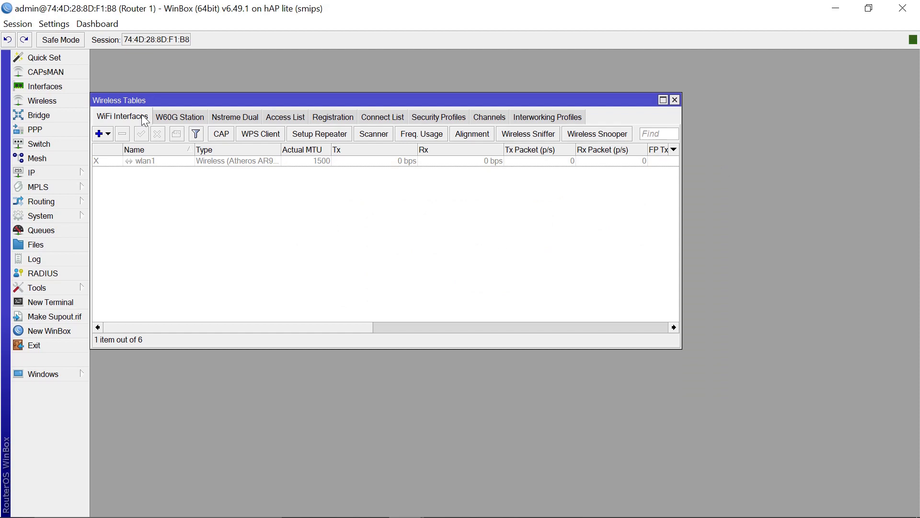
Enable CAP on Router 1 with wlan1 as the managed interface and ether2 for discovery
click(221, 139)
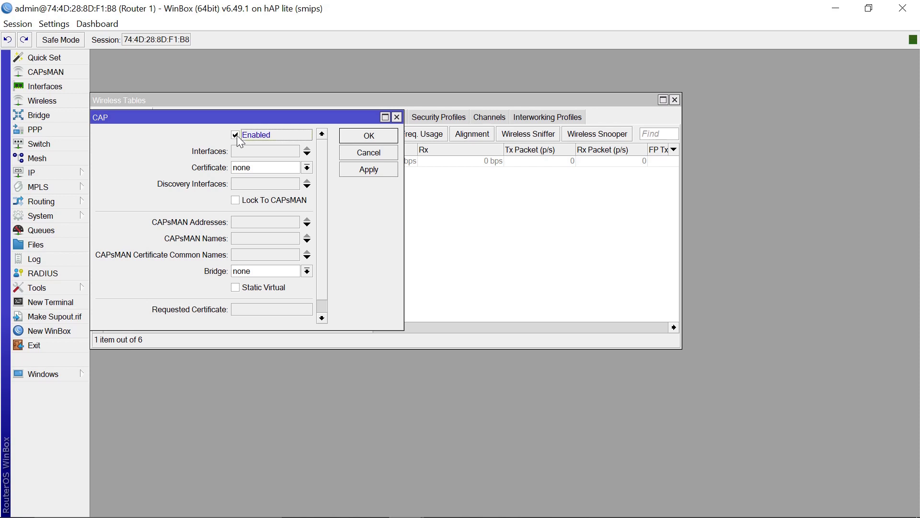
click(306, 154)
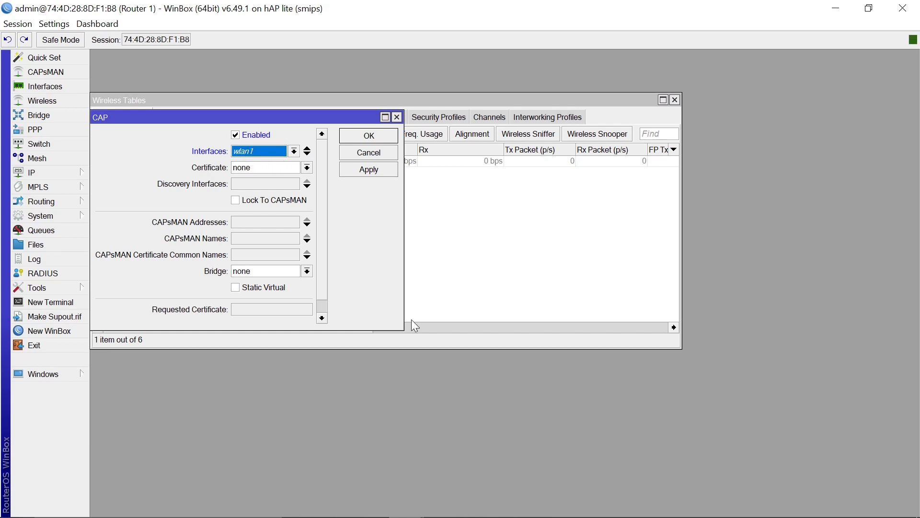
drag(405, 330, 620, 429)
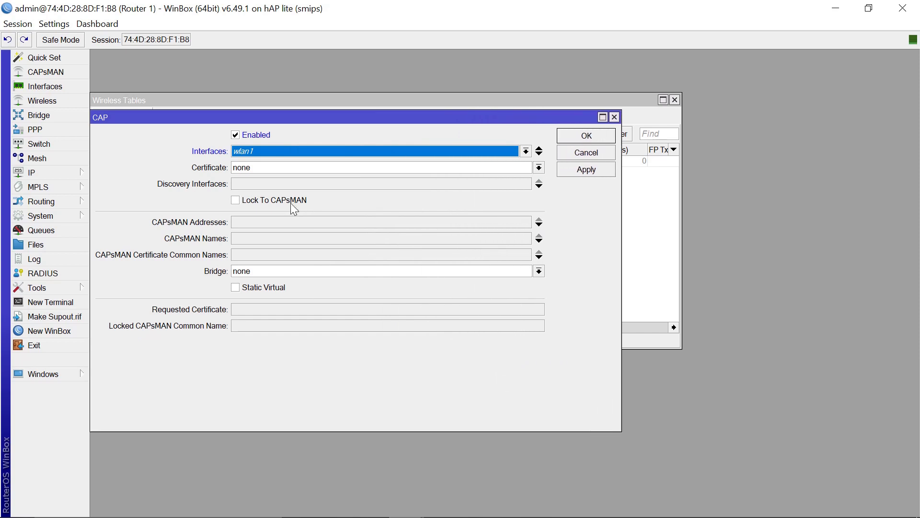
click(447, 186)
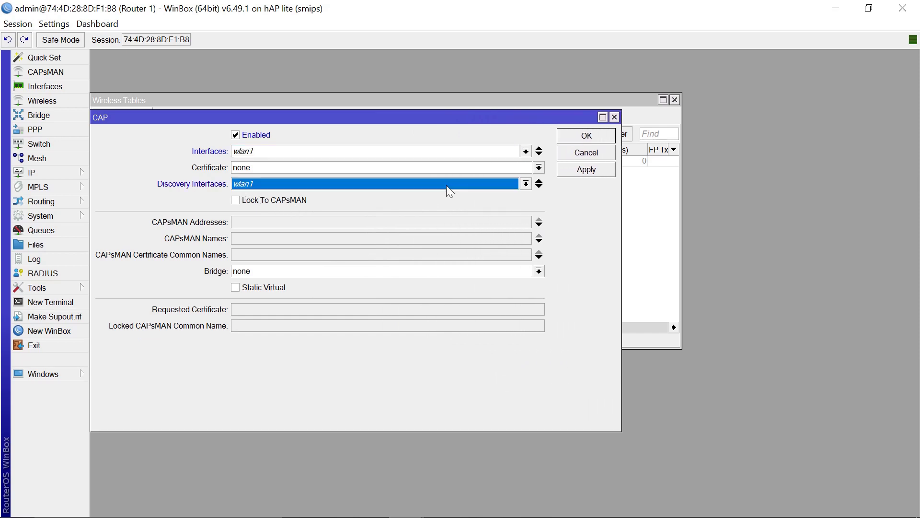
click(526, 184)
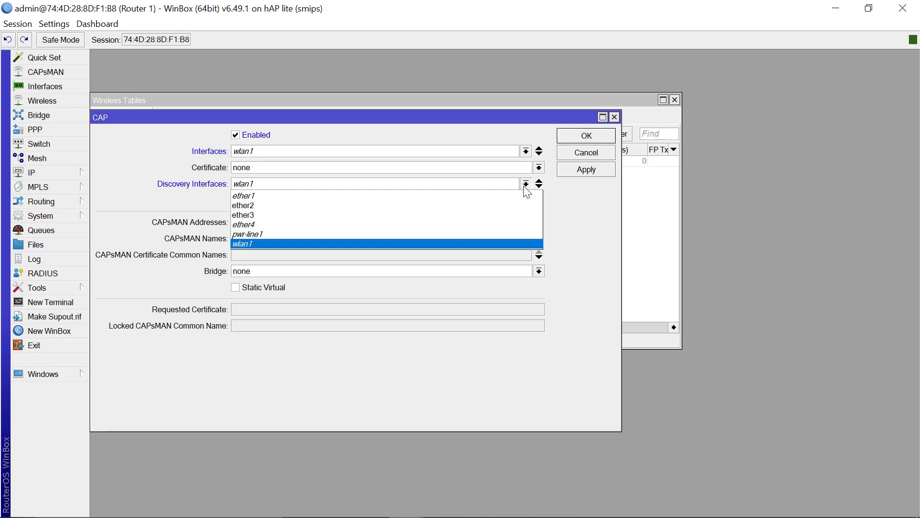
click(339, 205)
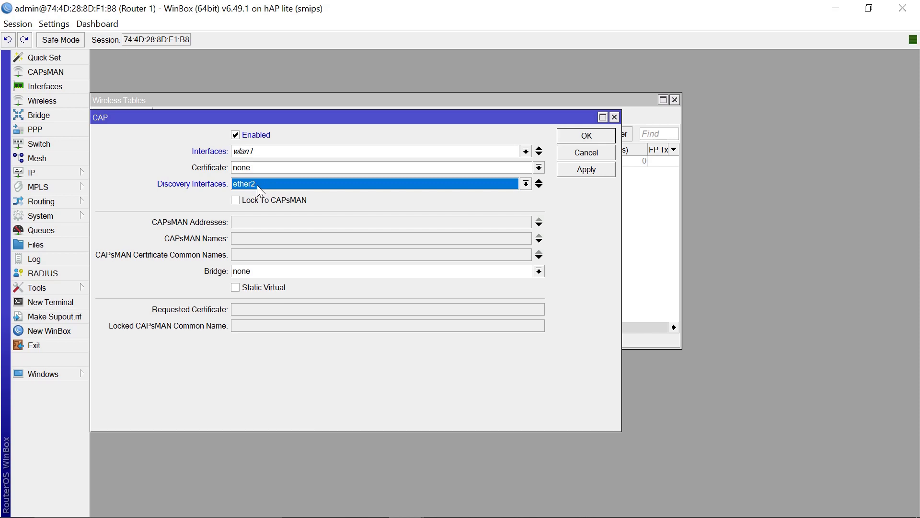
click(593, 171)
click(586, 138)
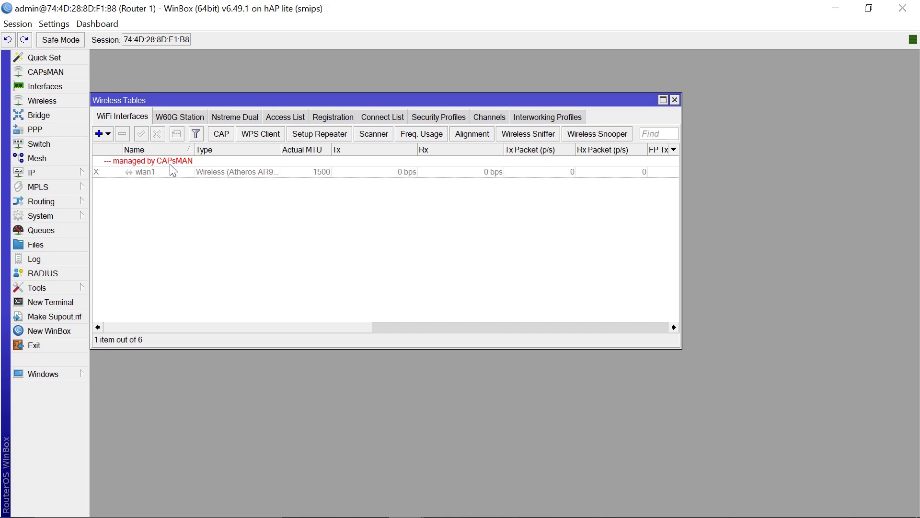
On the CAPsMAN router, check interface cap1 and Router 1's Remote CAP entry in Run state
mouse_move(399, 494)
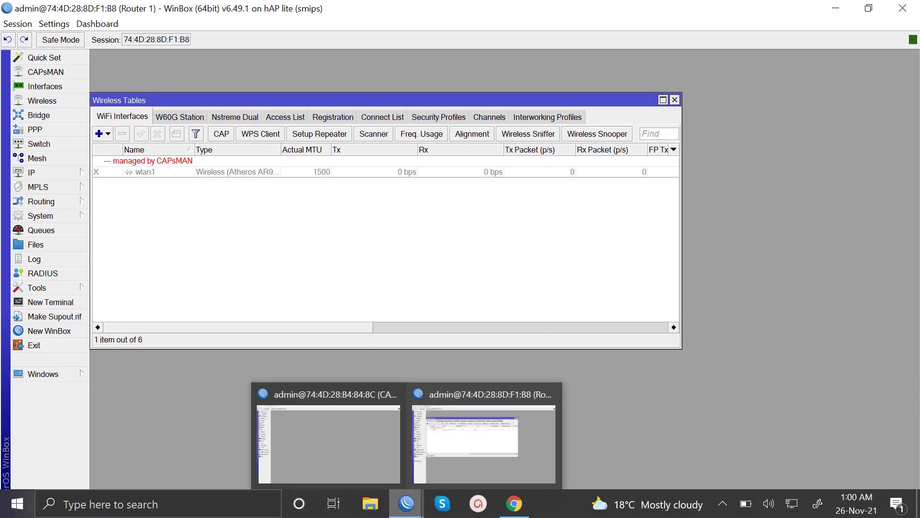
click(335, 429)
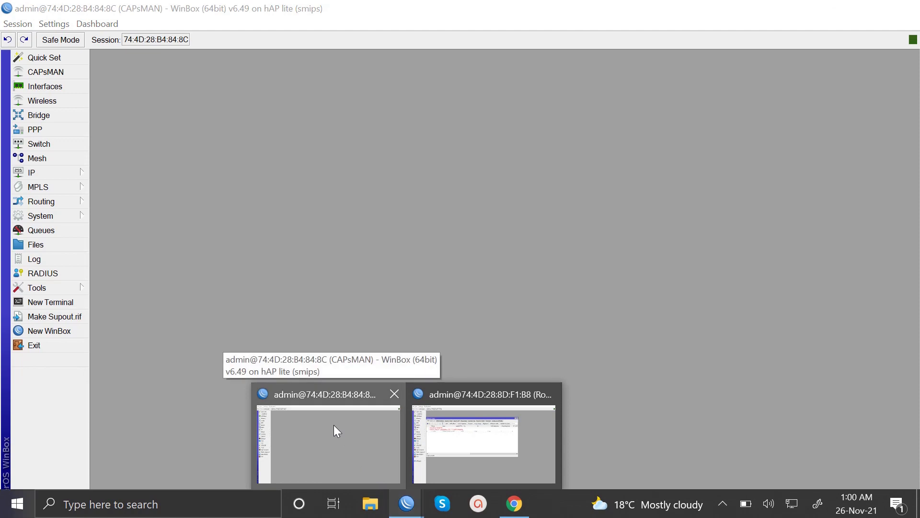
click(34, 73)
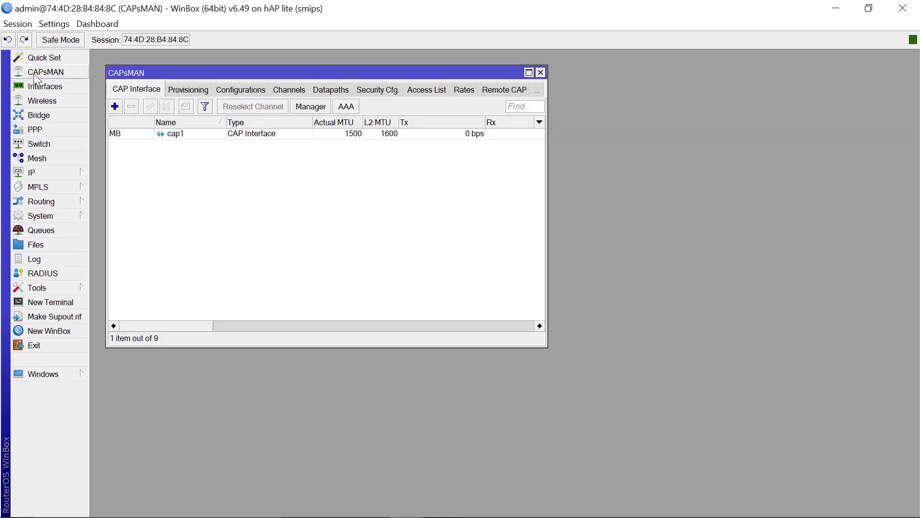
click(529, 73)
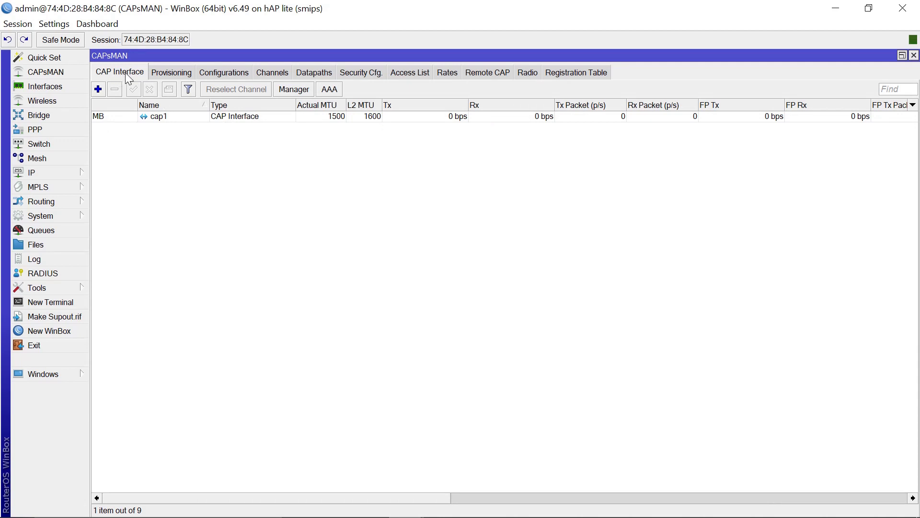
click(249, 119)
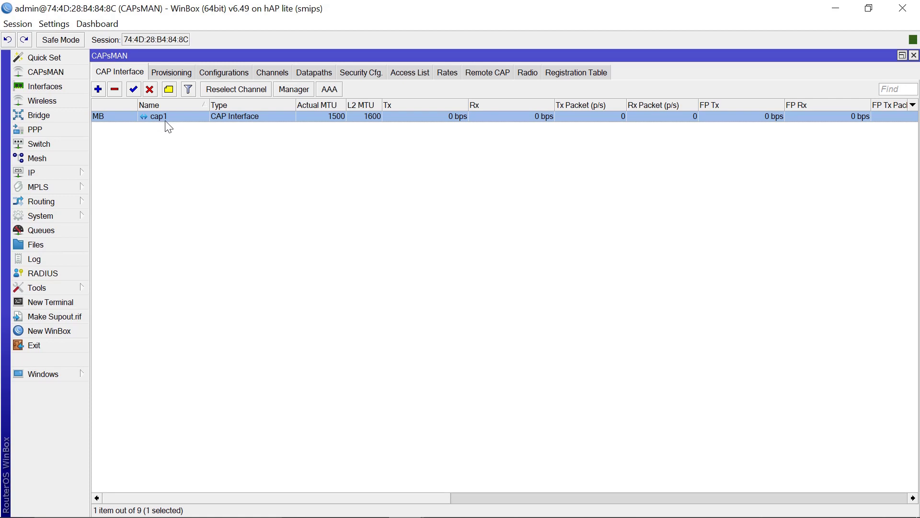
click(487, 73)
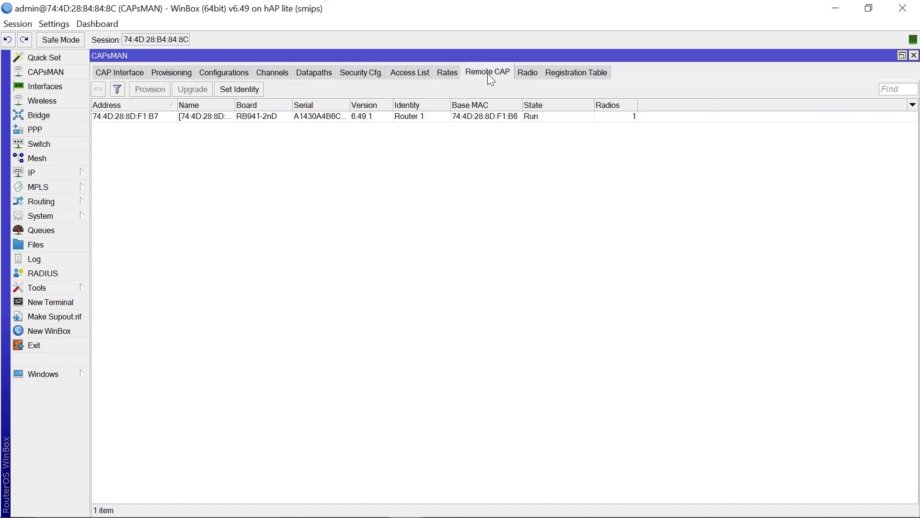
click(235, 119)
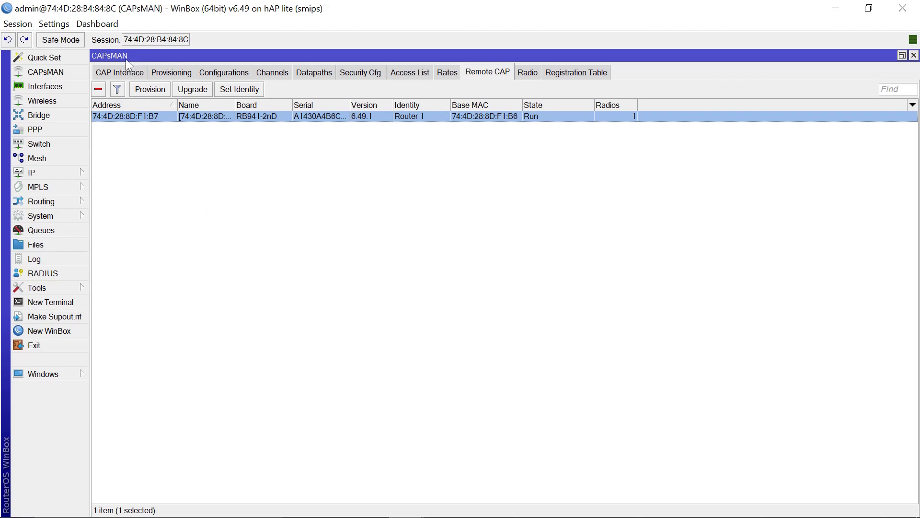
Bring up the hAP lite's CAP settings dialog from the maximized Wireless Tables window
click(35, 103)
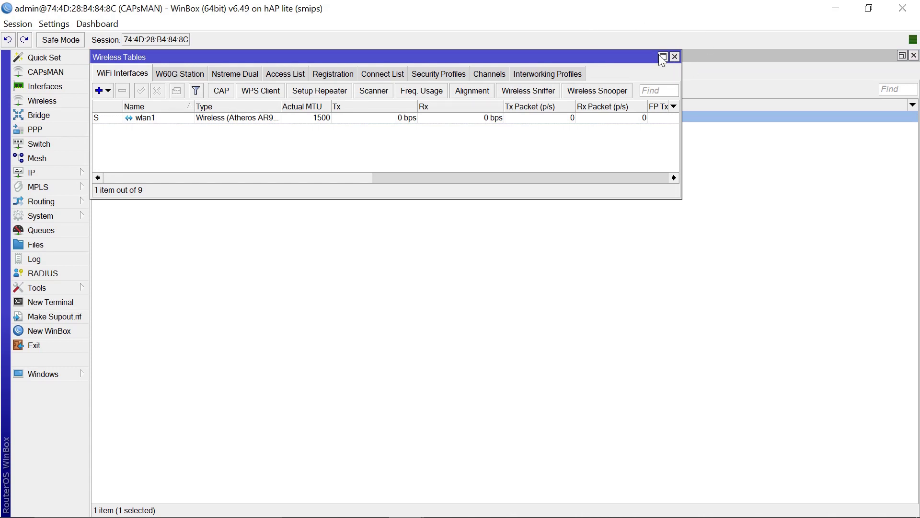
click(662, 57)
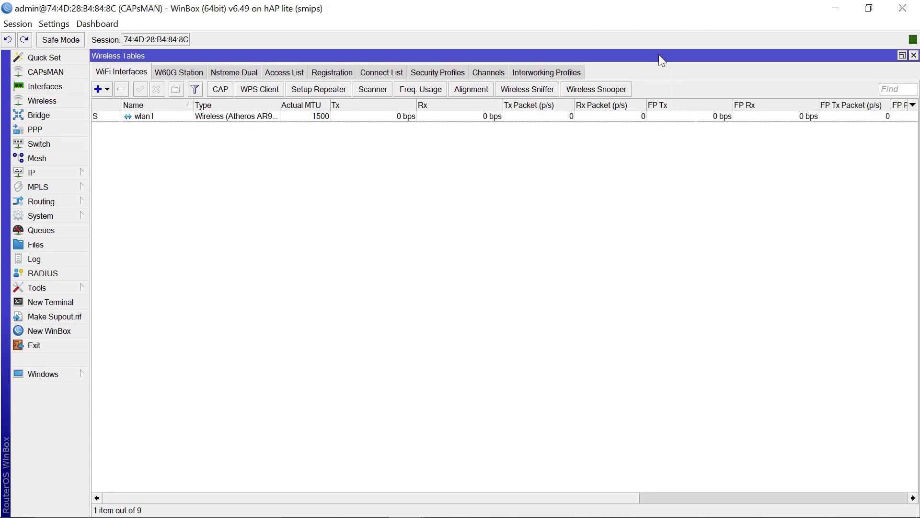
click(220, 90)
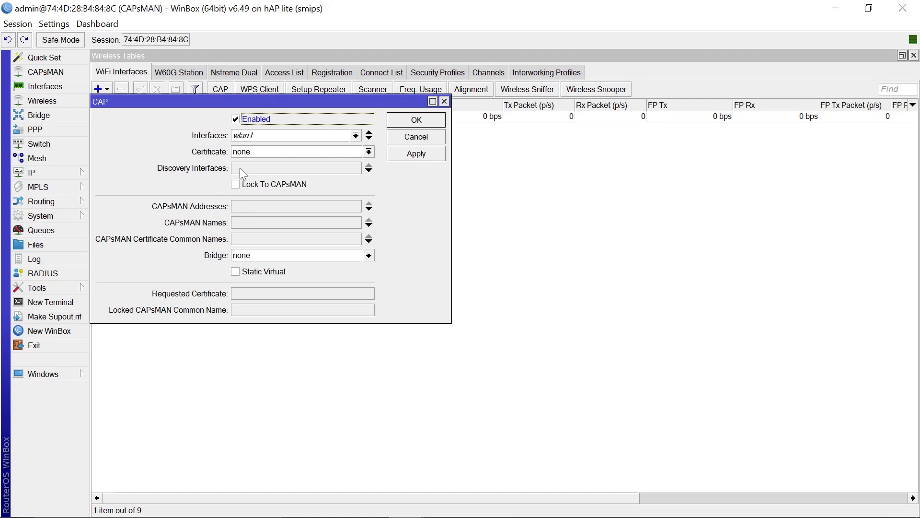
Enter 127.0.0.1 as the CAPsMAN address in the CAP settings and apply it
click(245, 206)
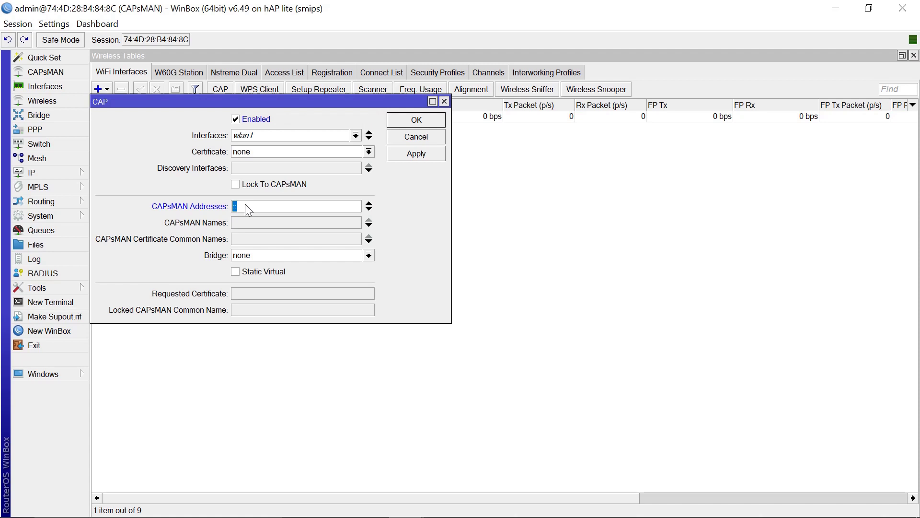
text(127.0.0.1)
click(421, 154)
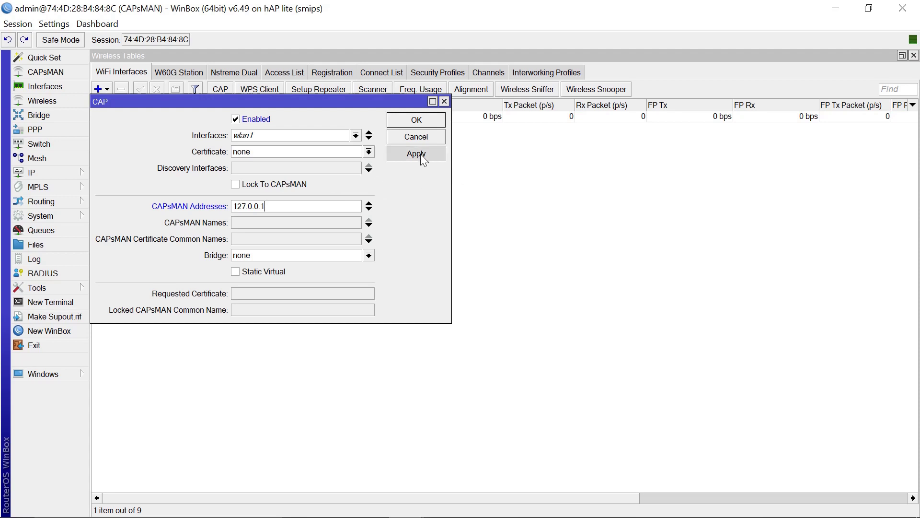
click(415, 121)
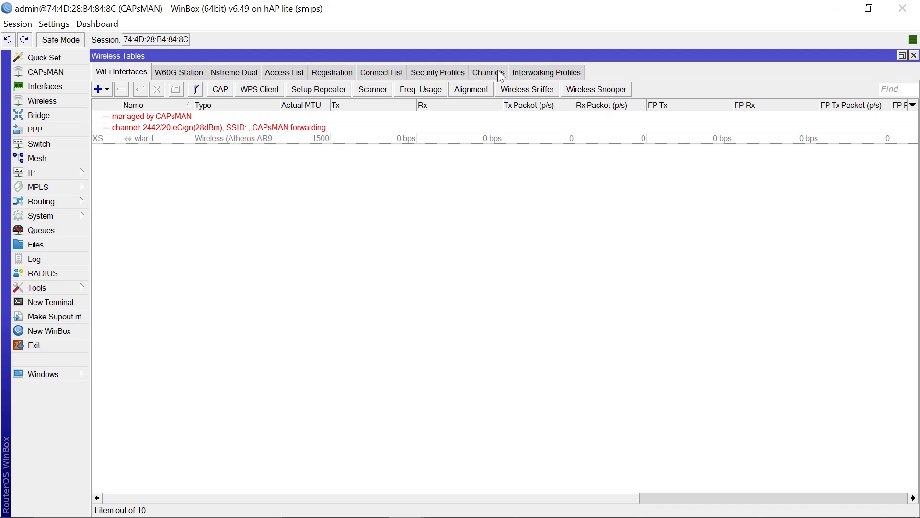
Select both CAP entries in CAPsMAN's Remote CAP list, then view the CAP interfaces
click(43, 73)
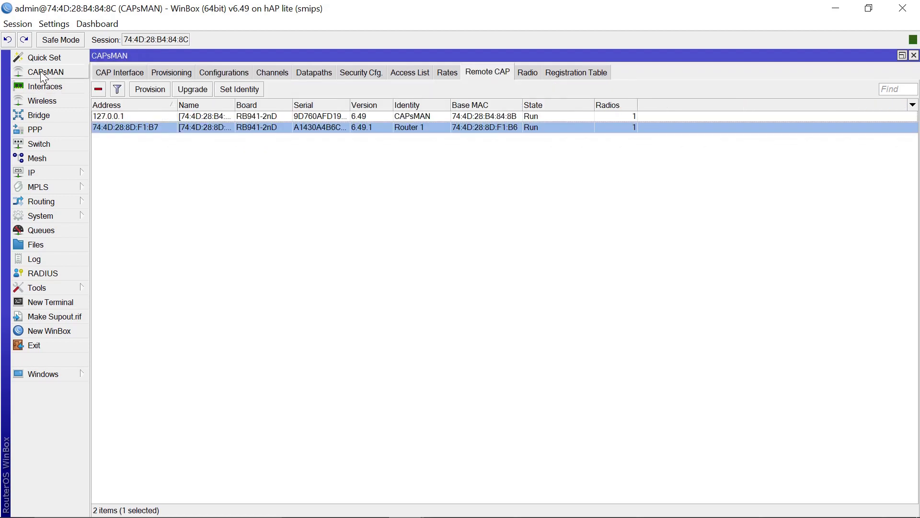
click(171, 117)
key(ctrl+a)
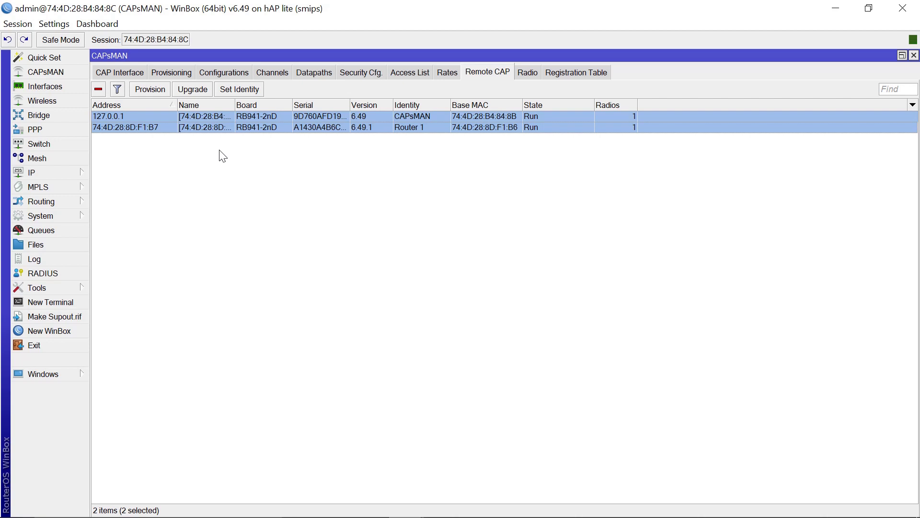
click(112, 71)
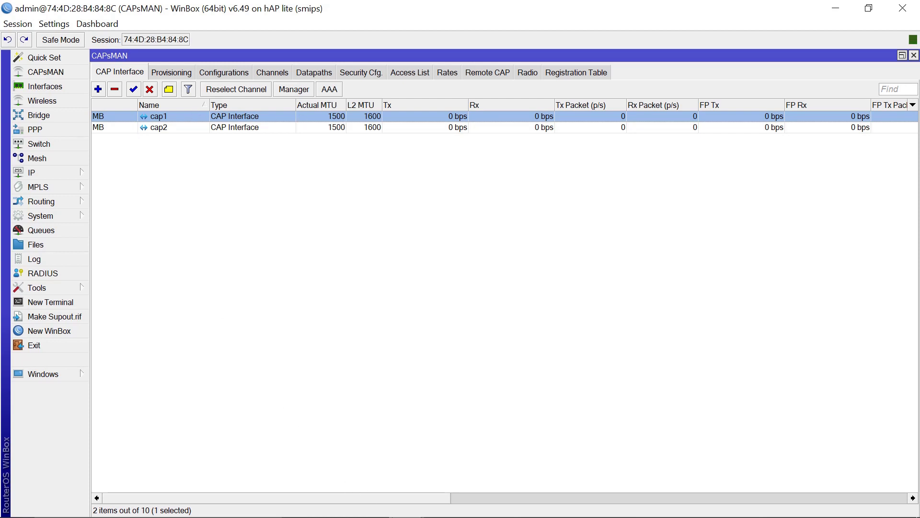
mouse_move(406, 503)
click(479, 433)
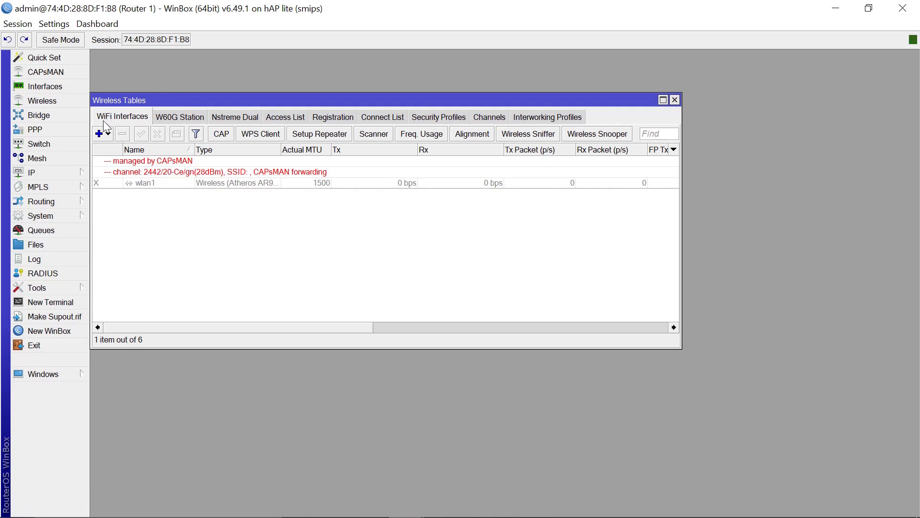
double_click(215, 187)
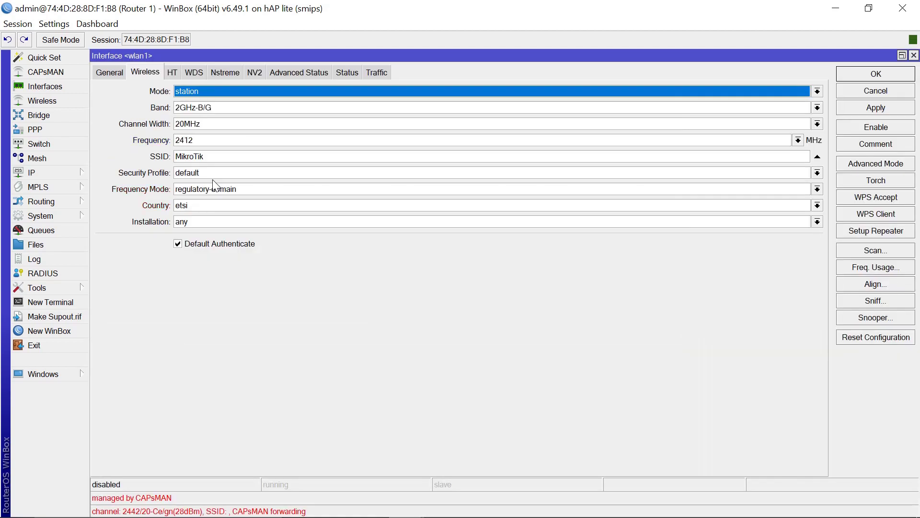
click(214, 151)
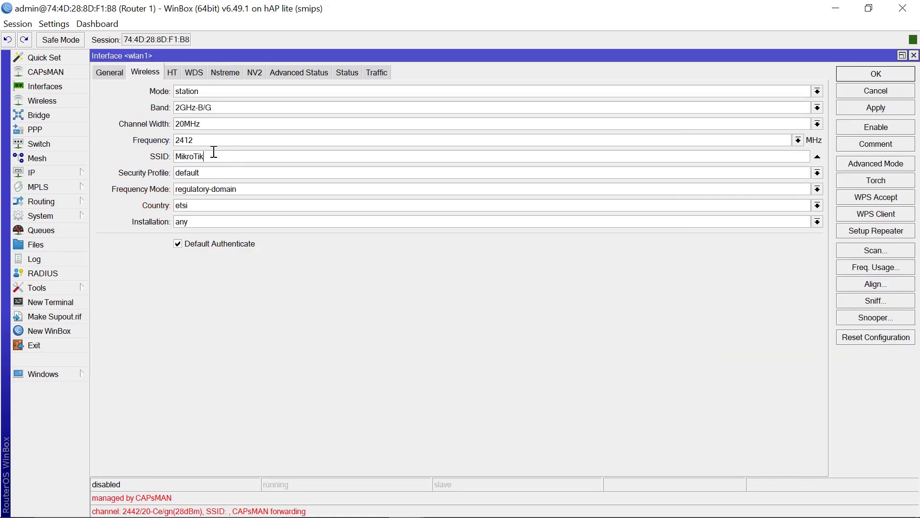
key(BackSpace)
key(BackSpace)
key(BackSpace)
key(BackSpace)
key(BackSpace)
key(BackSpace)
key(BackSpace)
key(BackSpace)
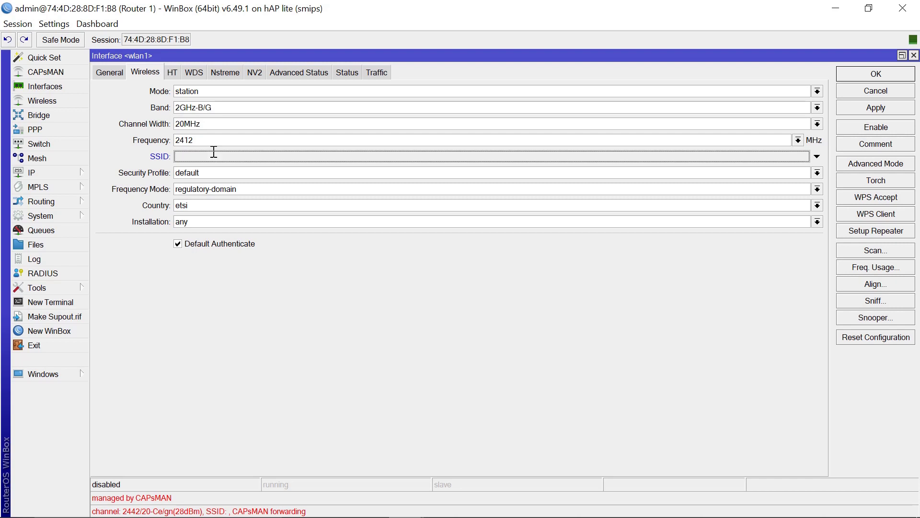
text(TEST)
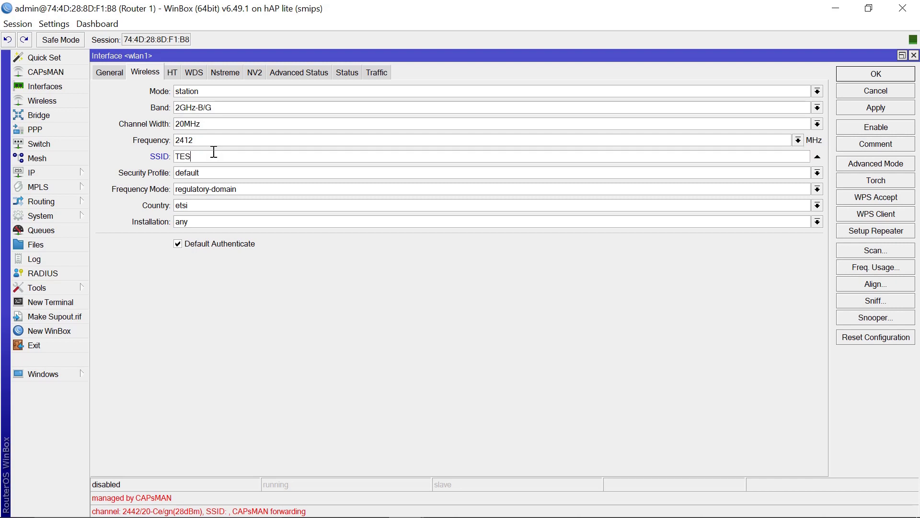
click(869, 108)
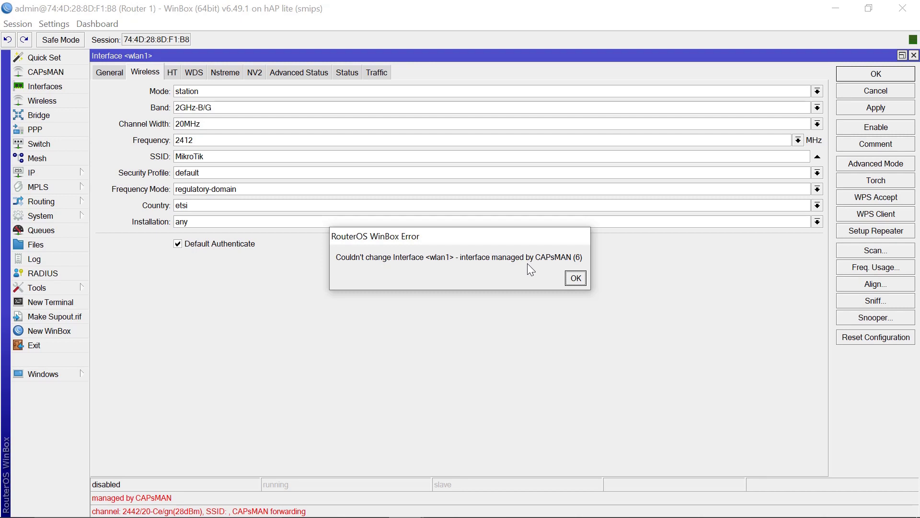
click(576, 278)
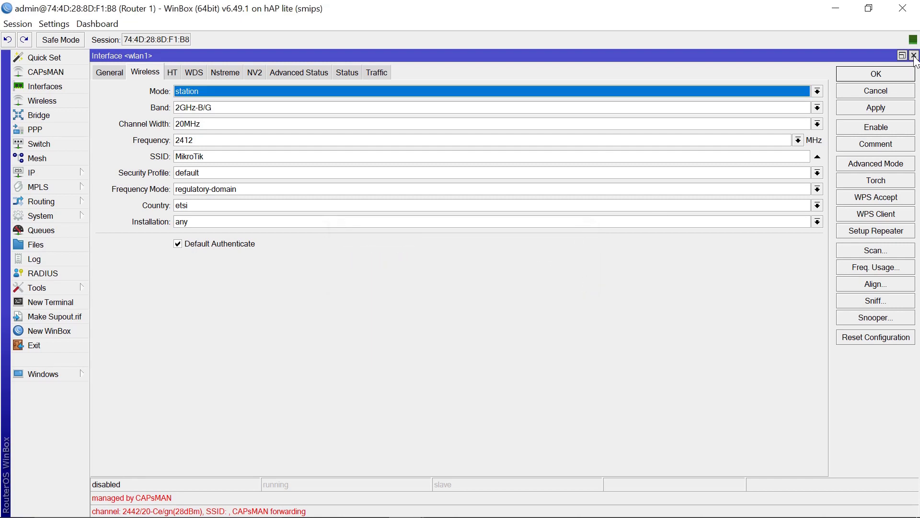
click(913, 56)
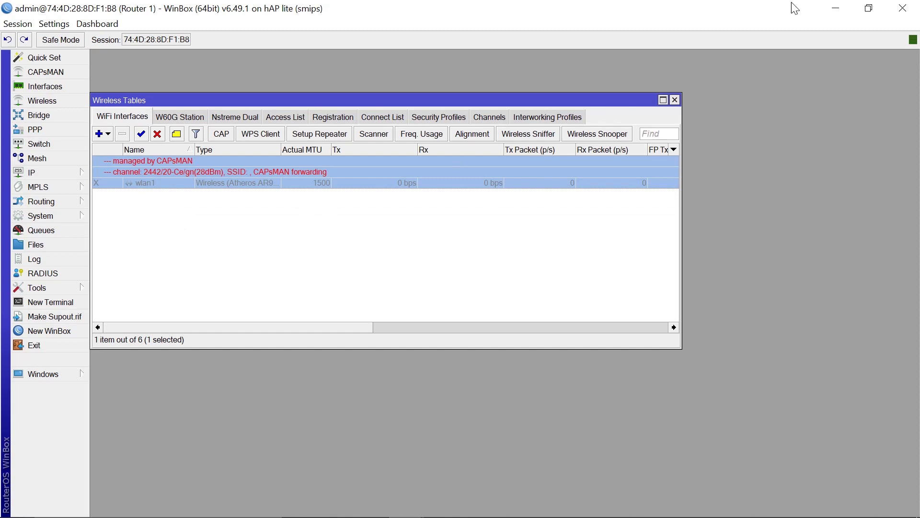
click(838, 9)
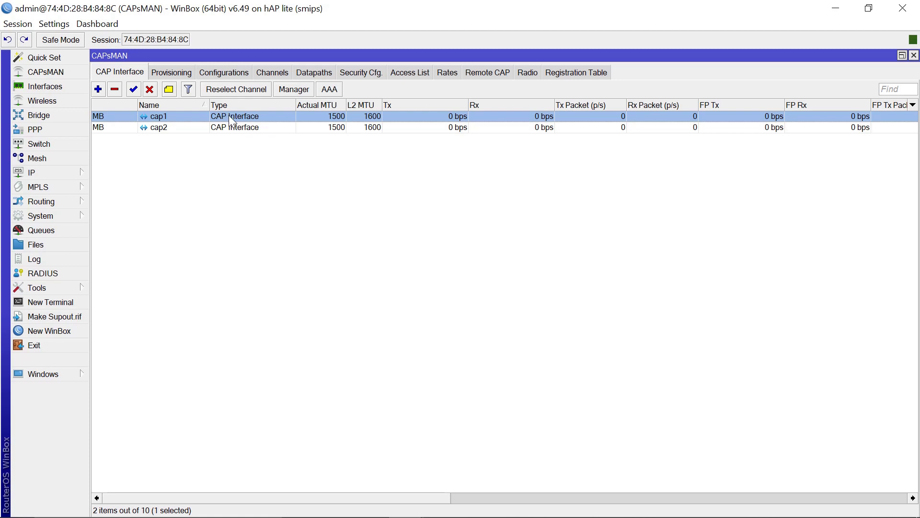
Open the cap1 interface settings and set its SSID to TEST
double_click(229, 116)
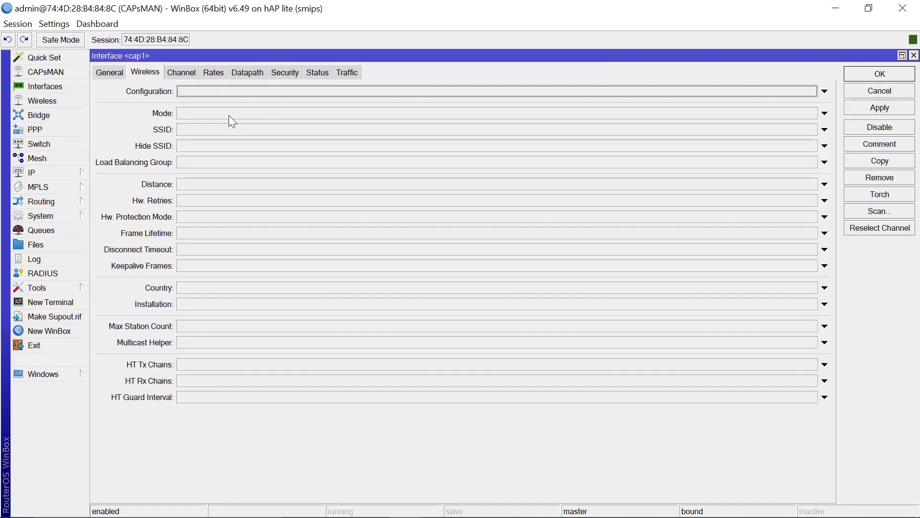
click(189, 131)
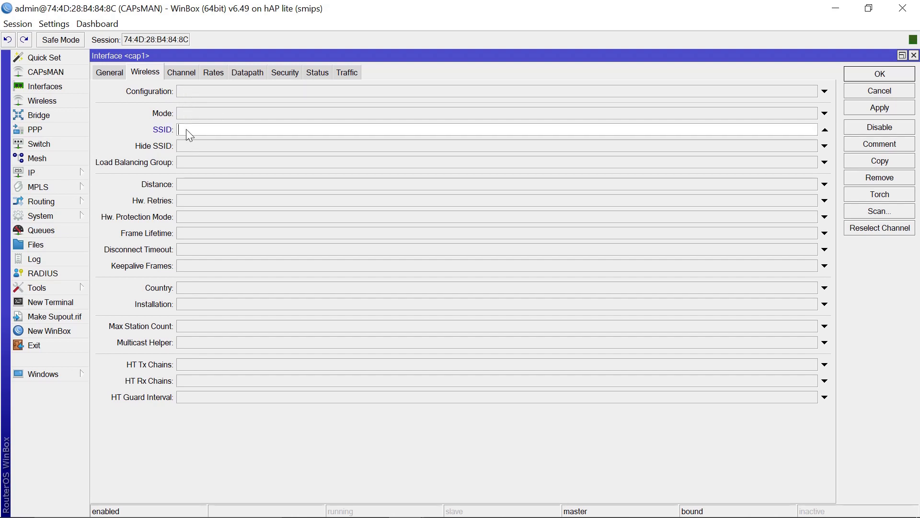
text(TEST)
Set cap1's country to kenya
click(202, 291)
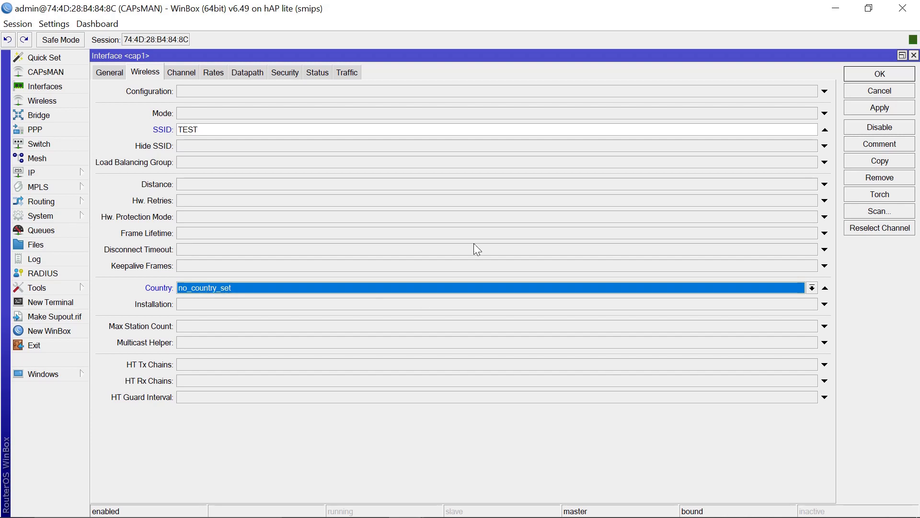
click(811, 288)
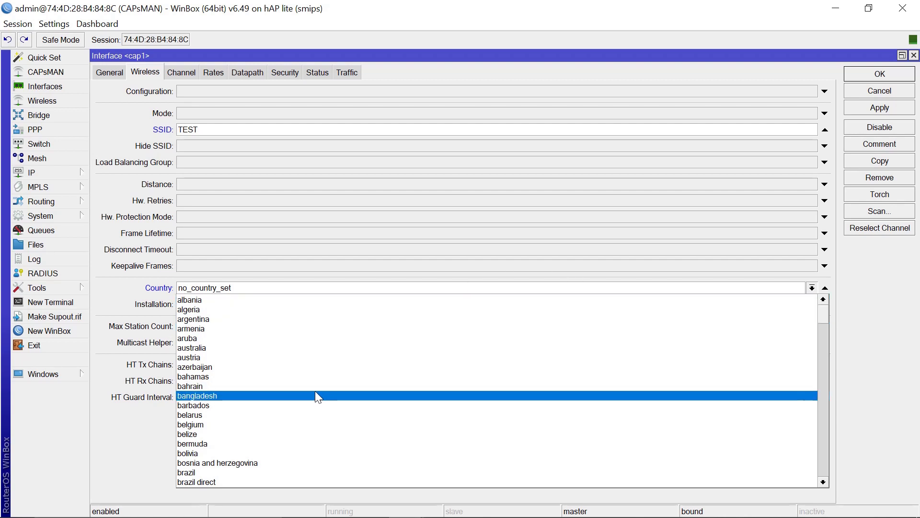
click(314, 395)
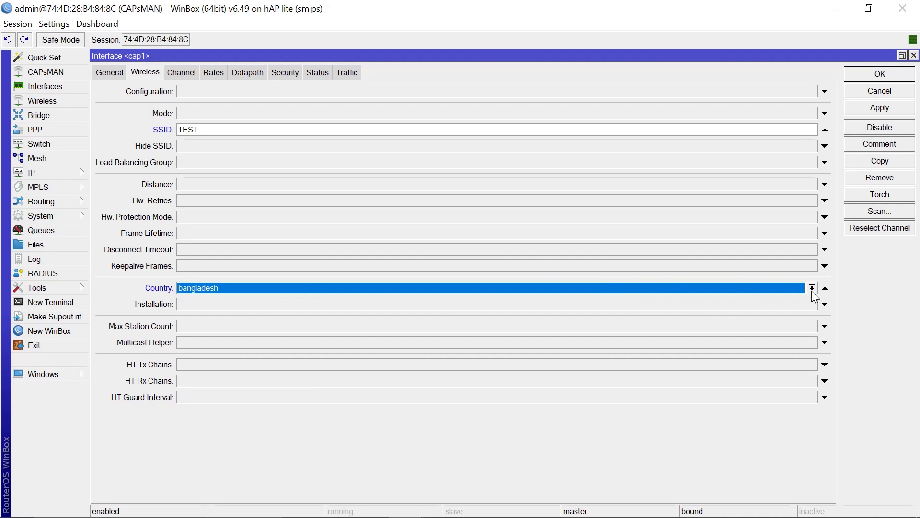
click(811, 288)
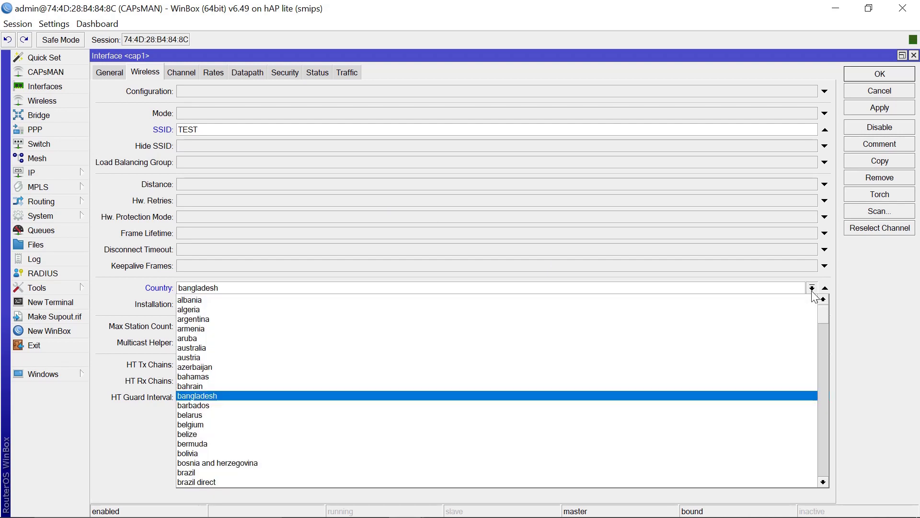
key(Down)
key(Down)
key(Down)
key(Down)
key(Down)
key(Down)
key(Down)
key(Down)
key(Down)
key(Down)
key(Down)
key(Down)
key(Down)
key(Down)
key(Down)
key(Down)
key(Down)
key(Down)
key(Down)
key(Down)
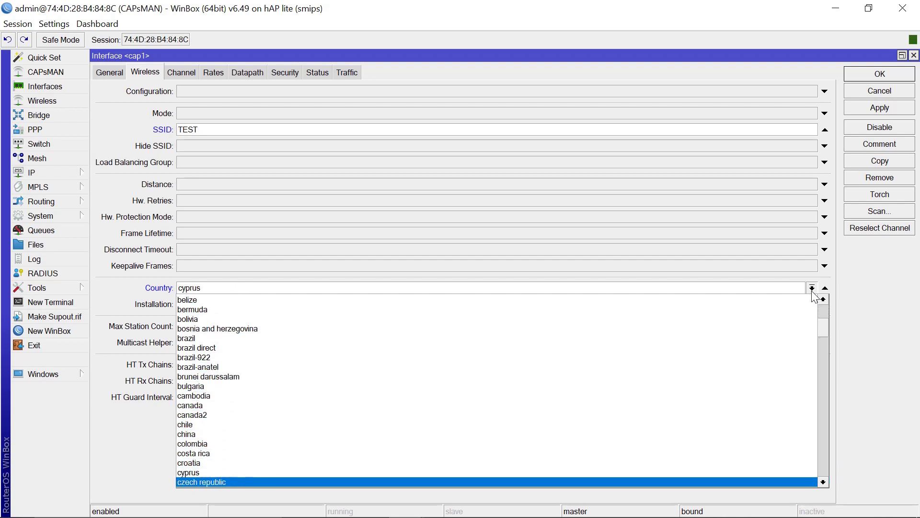
key(Down)
key(Down)
key(Down)
key(Down)
key(Down)
key(Down)
key(Down)
key(Down)
key(Down)
key(Down)
key(Down)
key(Down)
key(Down)
key(Down)
key(Down)
key(Down)
key(Down)
key(Down)
key(Down)
key(Down)
key(Down)
key(Down)
key(Down)
key(Down)
key(Down)
key(Down)
key(Down)
key(Down)
key(Down)
key(Down)
key(Down)
key(Down)
key(Down)
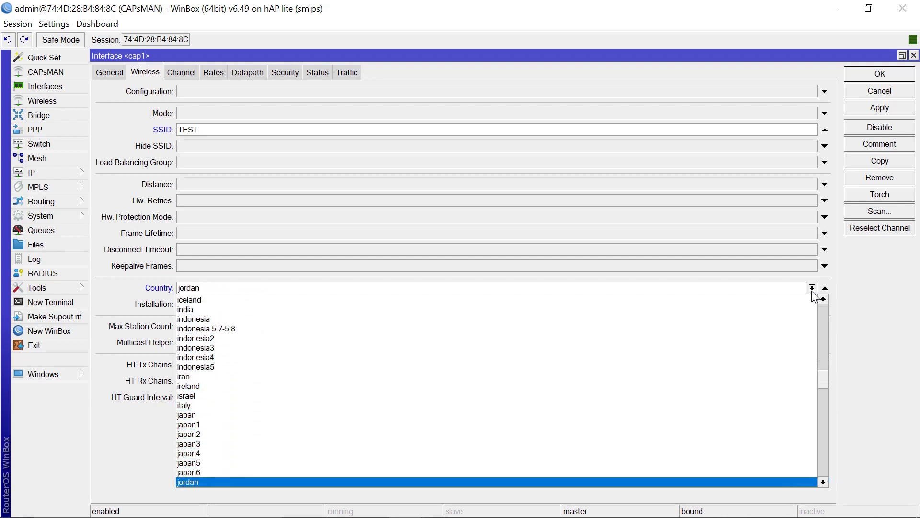
key(Up)
key(Up)
key(Up)
key(Up)
key(Up)
key(Up)
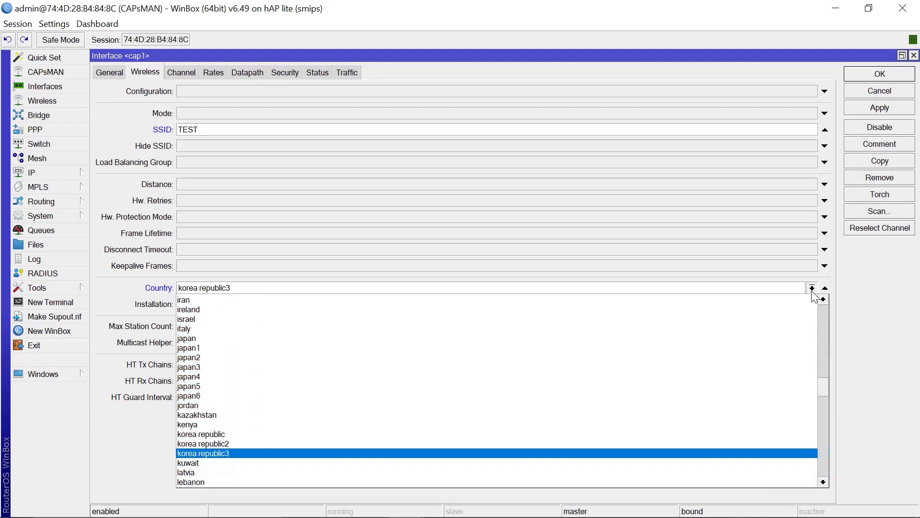
key(Return)
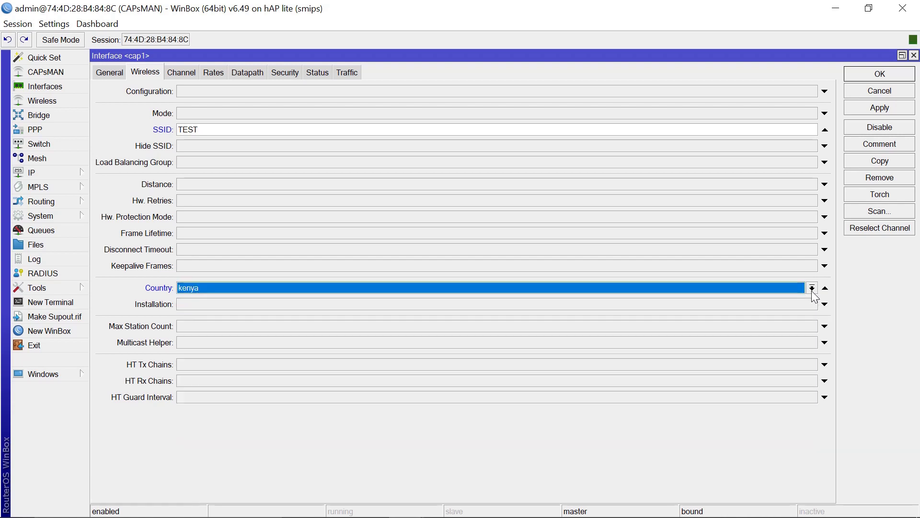
Set cap1's installation type to indoor
click(307, 306)
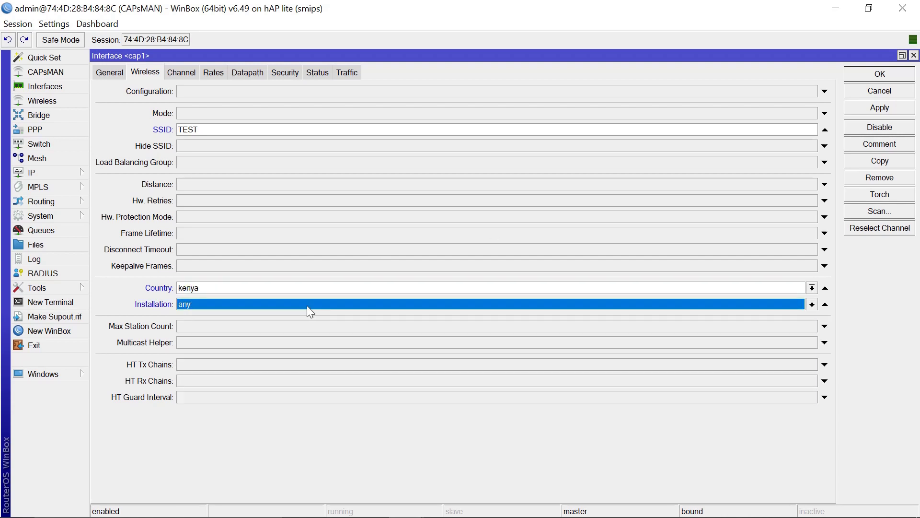
click(811, 304)
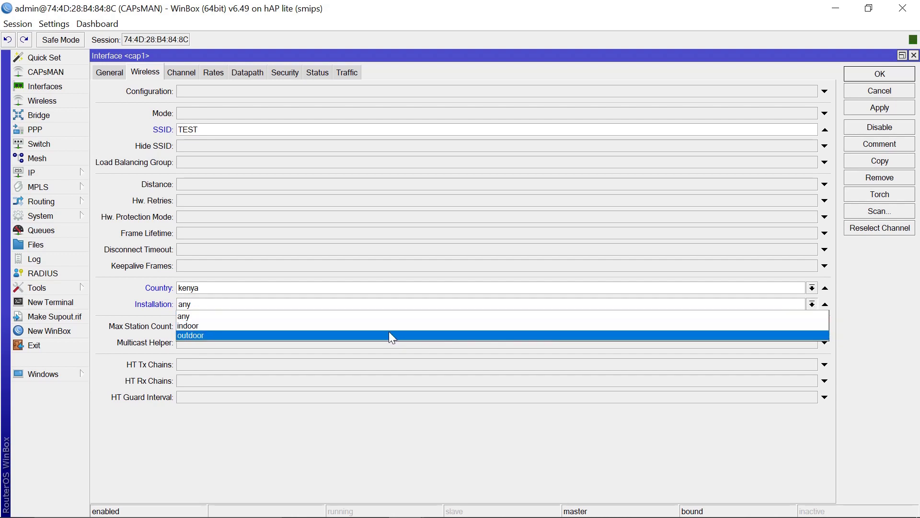
click(356, 325)
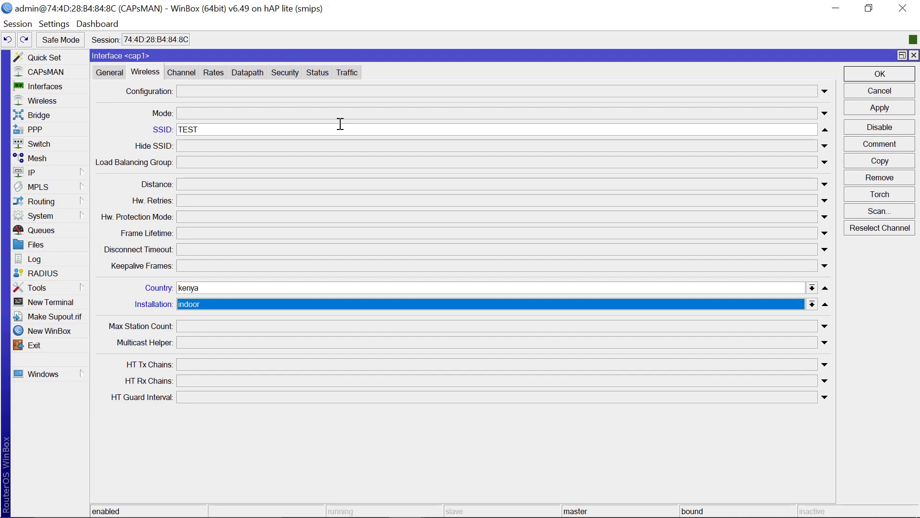
click(284, 76)
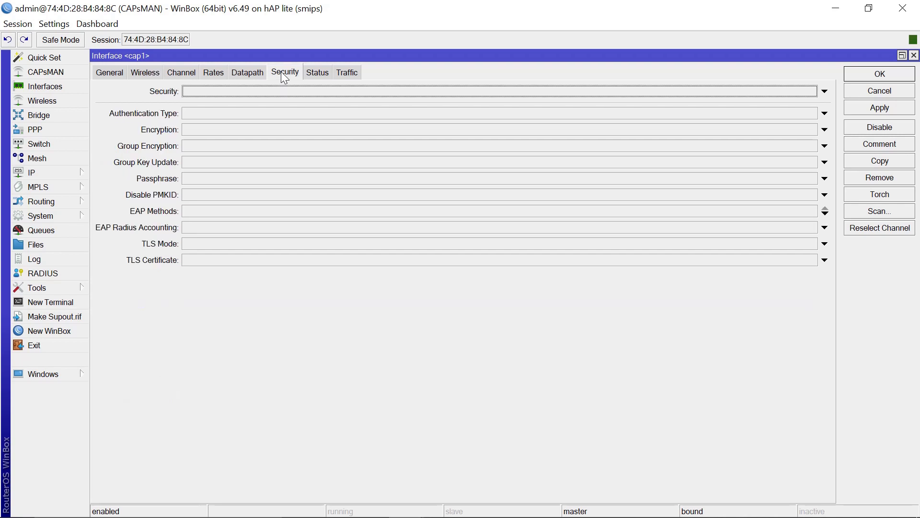
Tick WPA PSK and WPA2 PSK on cap1, then cancel the dialog without saving
click(822, 117)
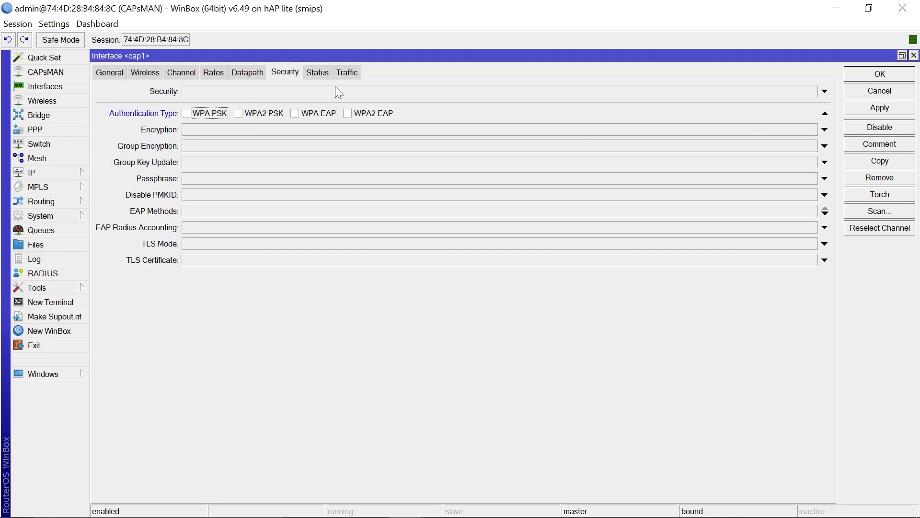
click(238, 112)
click(190, 115)
click(203, 181)
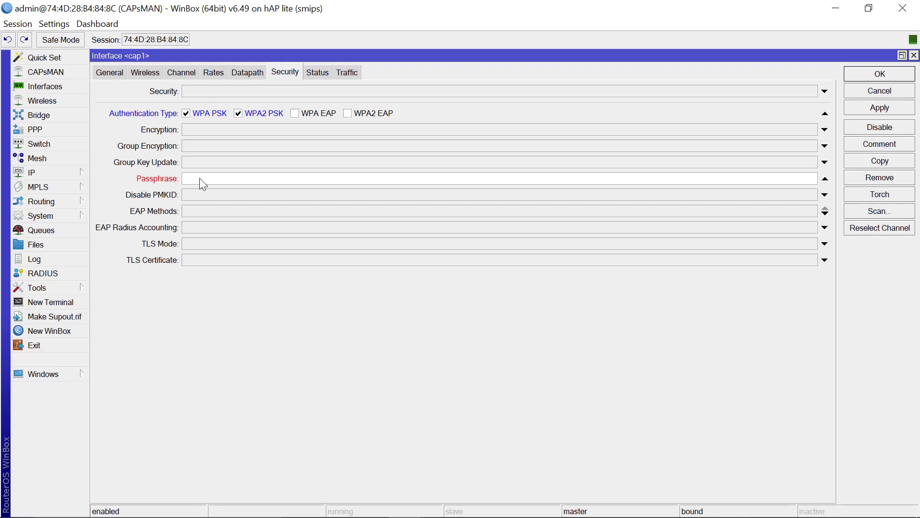
click(892, 90)
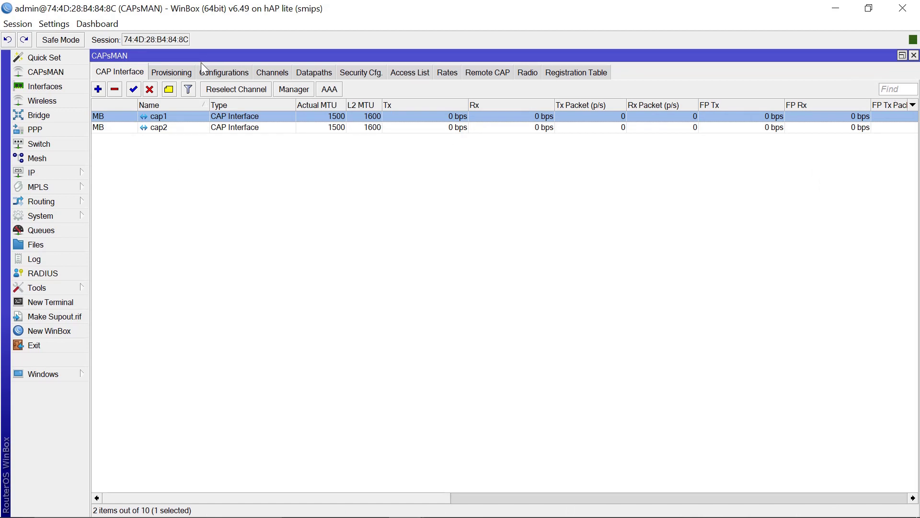
Create a new CAPs configuration cfg1 with SSID 'CAPS TEST'
click(220, 78)
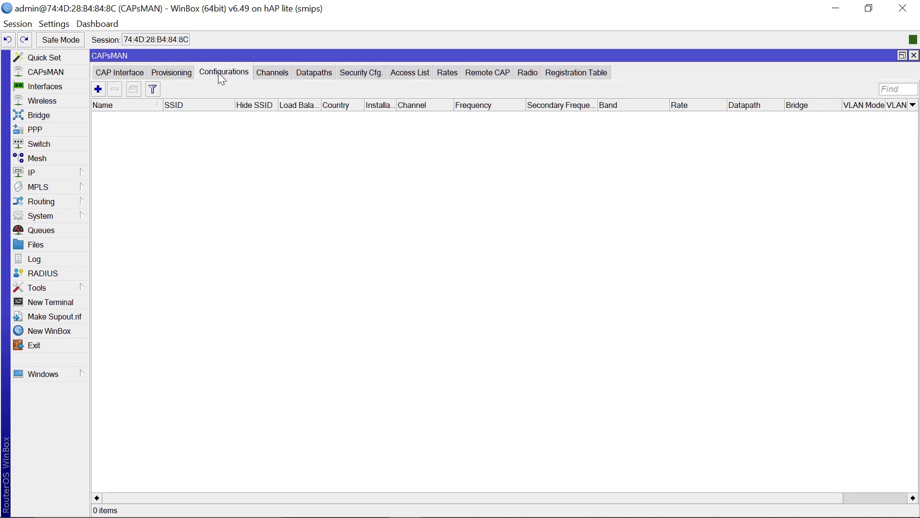
click(99, 89)
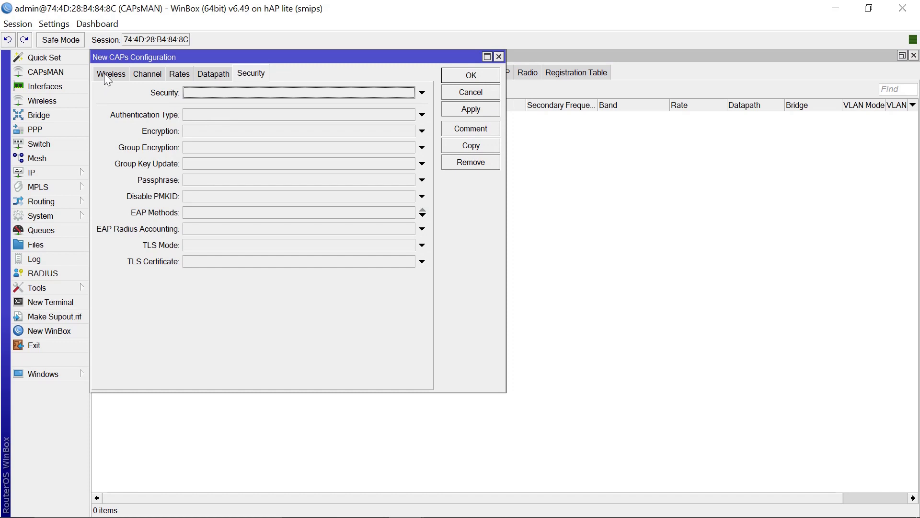
click(105, 73)
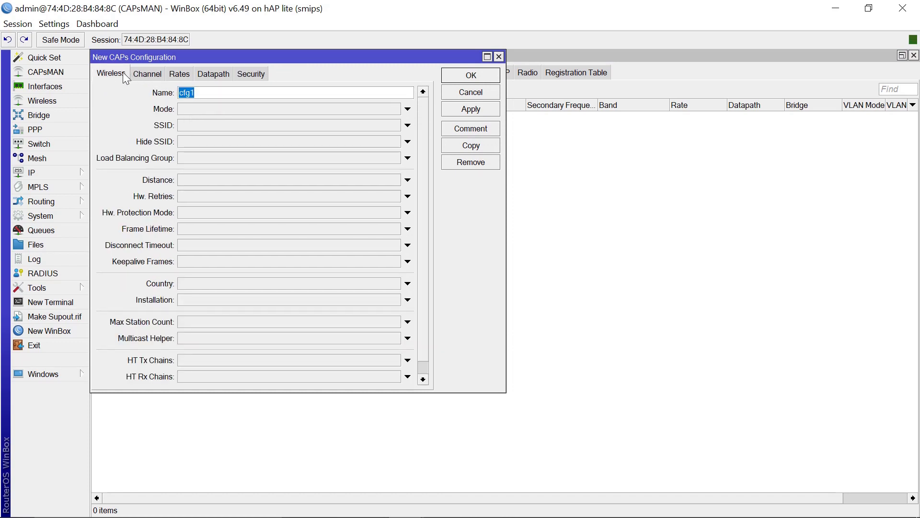
click(197, 124)
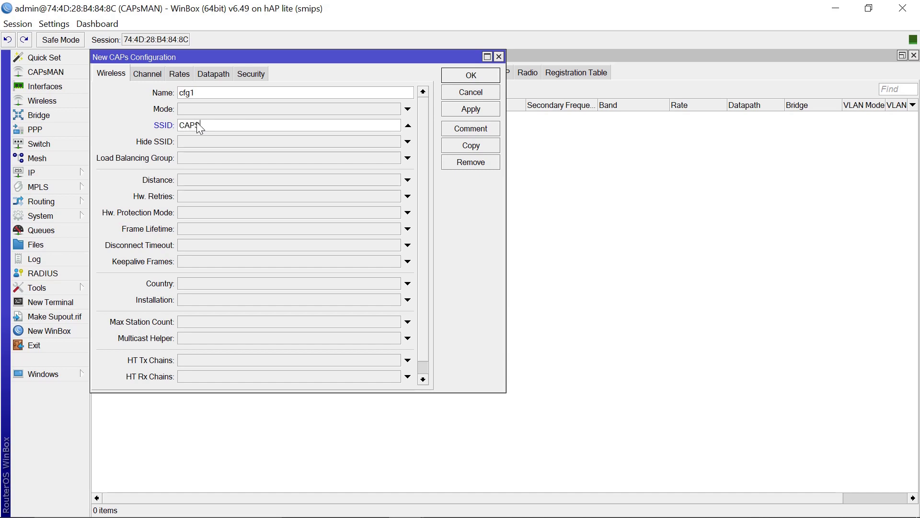
text(CAPS TEST)
Set the cfg1 configuration's country to kenya
click(407, 283)
click(395, 284)
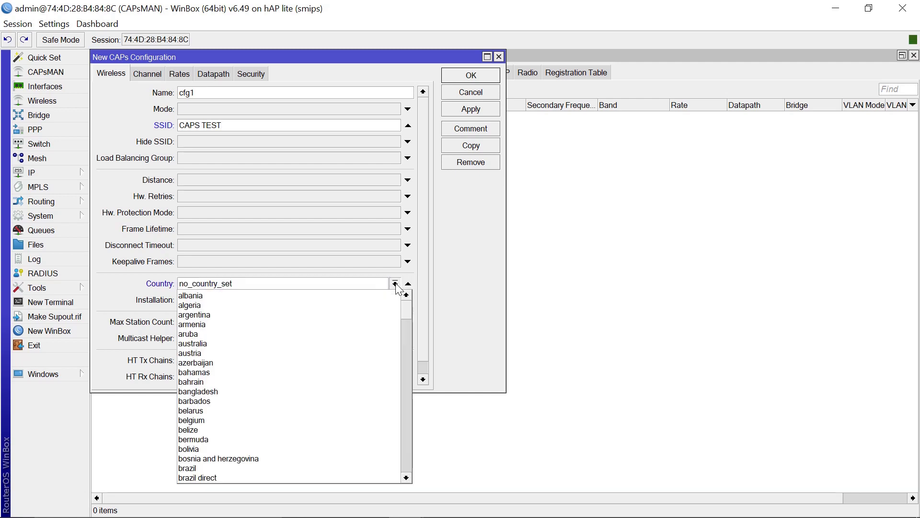
key(Down)
key(Down)
key(Down)
key(Down)
key(Down)
key(Down)
key(Down)
key(Down)
key(Down)
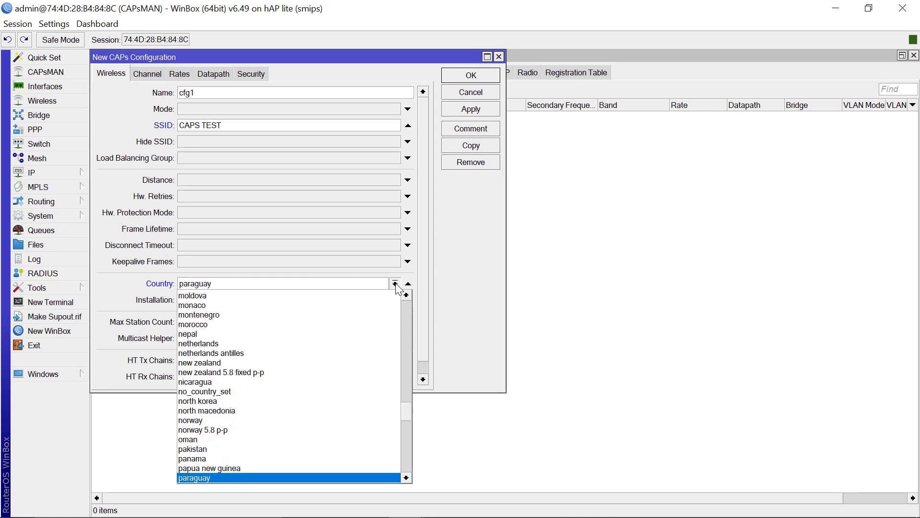
key(Down)
key(Down)
key(Down)
key(Down)
key(Down)
key(Down)
key(Down)
key(Down)
key(Down)
key(Down)
key(Down)
key(Down)
key(Down)
key(Down)
key(Down)
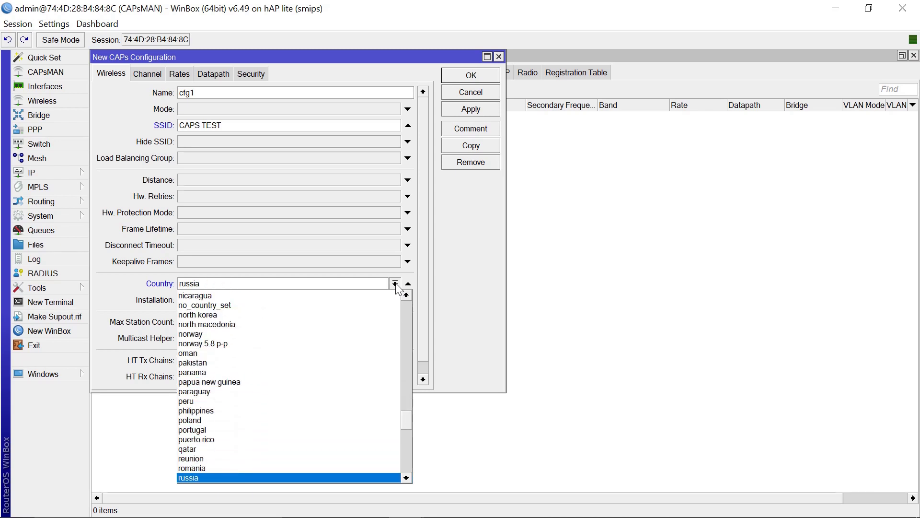
key(Down)
key(Down)
key(Down)
key(Down)
key(Down)
key(Down)
key(Down)
key(Down)
key(Down)
key(Down)
key(Down)
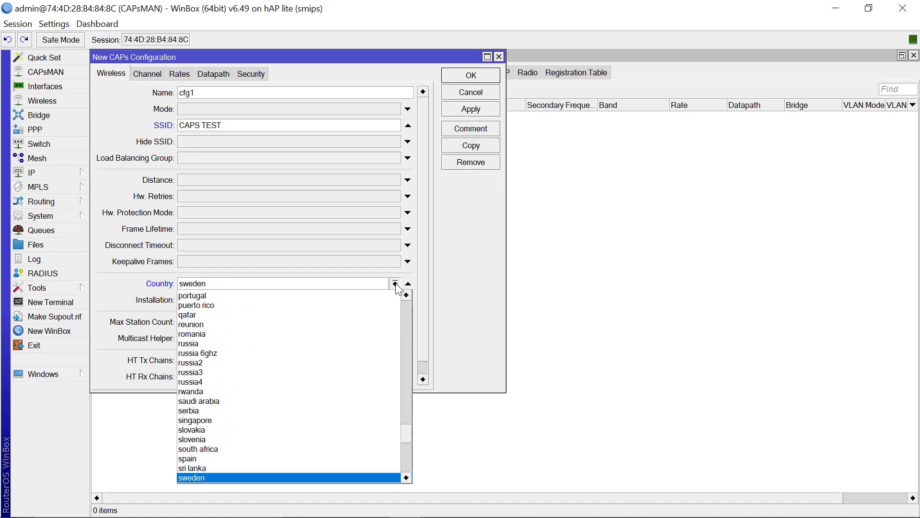
key(Down)
key(Down)
key(Down)
key(Down)
key(Down)
key(Down)
key(Down)
key(Down)
key(Down)
key(Down)
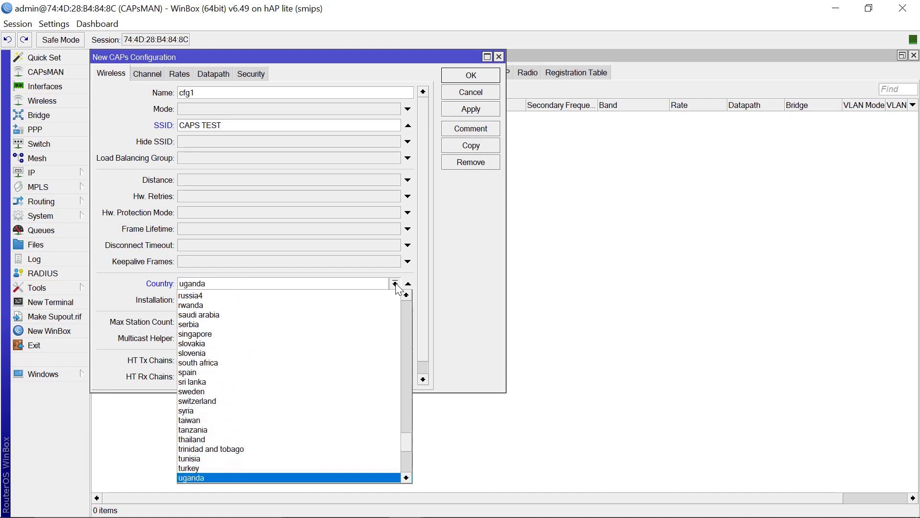
key(Down)
key(Down)
key(Down)
key(Down)
key(Down)
key(Down)
key(Down)
key(Down)
key(Down)
key(Down)
key(Down)
key(Down)
key(Down)
key(Down)
key(Down)
key(Down)
key(Down)
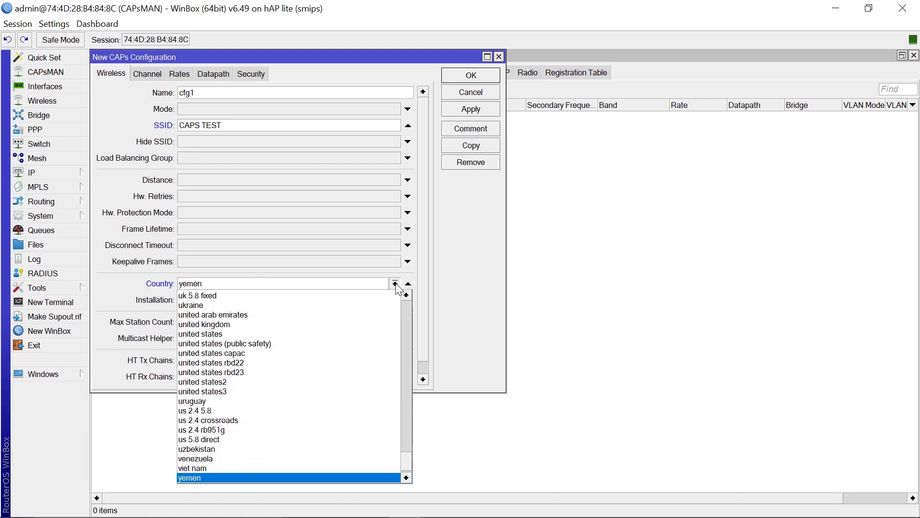
key(Up)
key(Up)
key(Up)
key(Up)
key(Up)
key(Up)
key(Up)
key(Up)
key(Up)
key(Up)
key(Up)
key(Up)
key(Up)
key(Up)
key(Up)
key(Up)
key(Up)
key(Up)
key(Up)
key(Up)
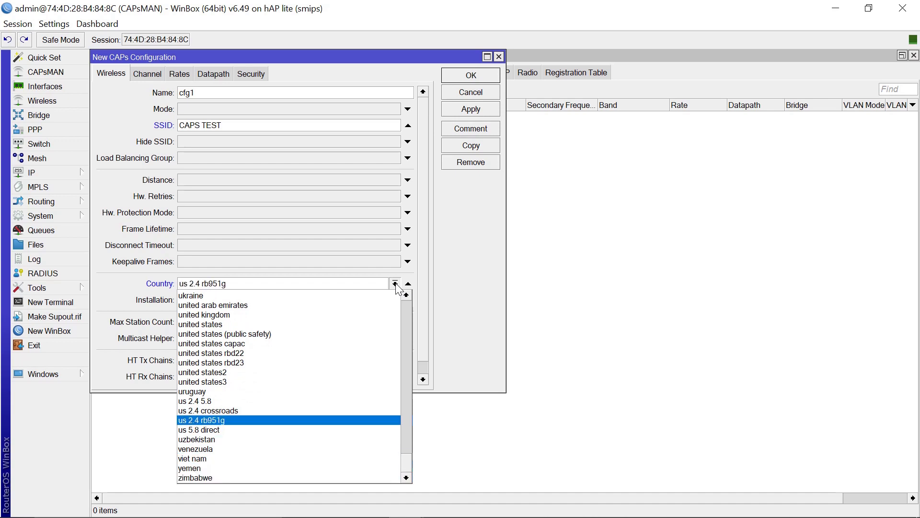
key(Up)
key(Up)
key(Up)
key(Up)
key(Up)
key(Up)
key(Up)
key(Up)
key(Up)
key(Up)
key(Up)
key(Up)
key(Up)
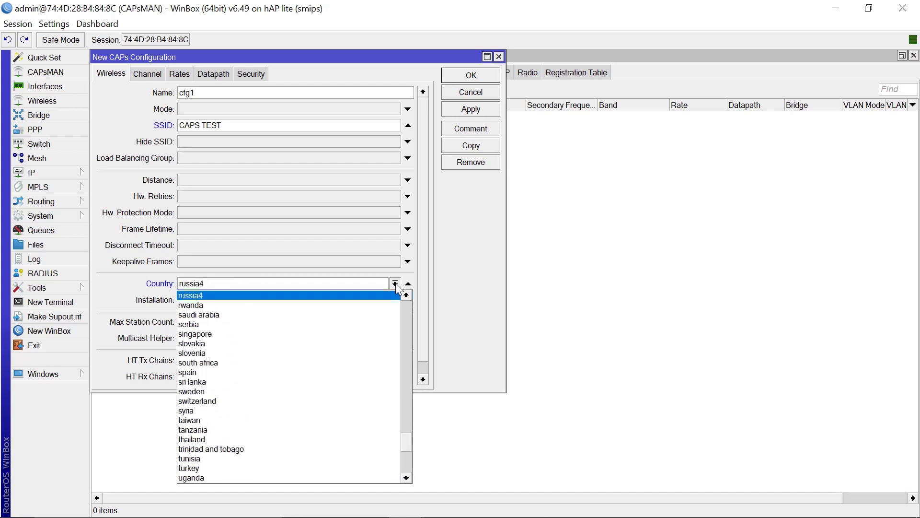
key(Up)
key(Up)
key(Up)
key(Up)
key(Up)
key(Up)
key(Up)
key(Up)
key(Up)
key(Up)
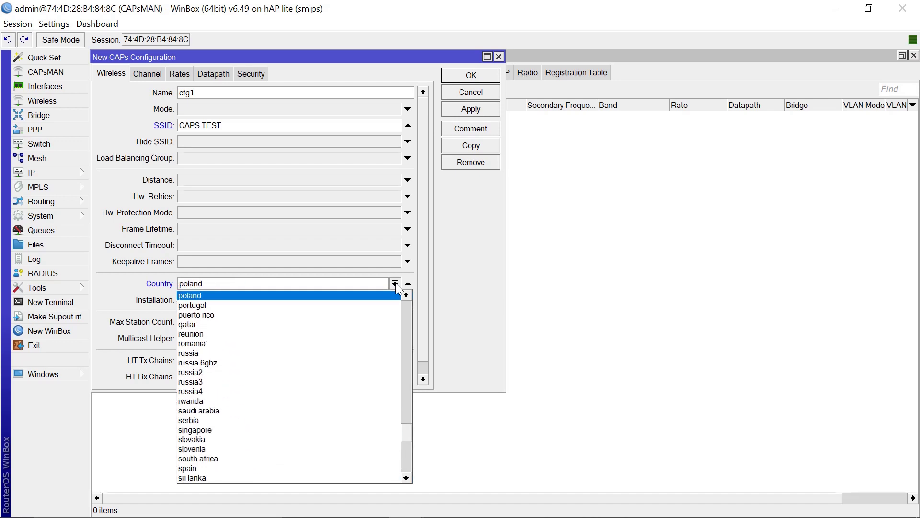
key(Up)
key(Up)
key(Up)
key(Up)
key(Up)
key(Up)
key(Up)
key(Up)
key(Up)
key(Up)
key(Up)
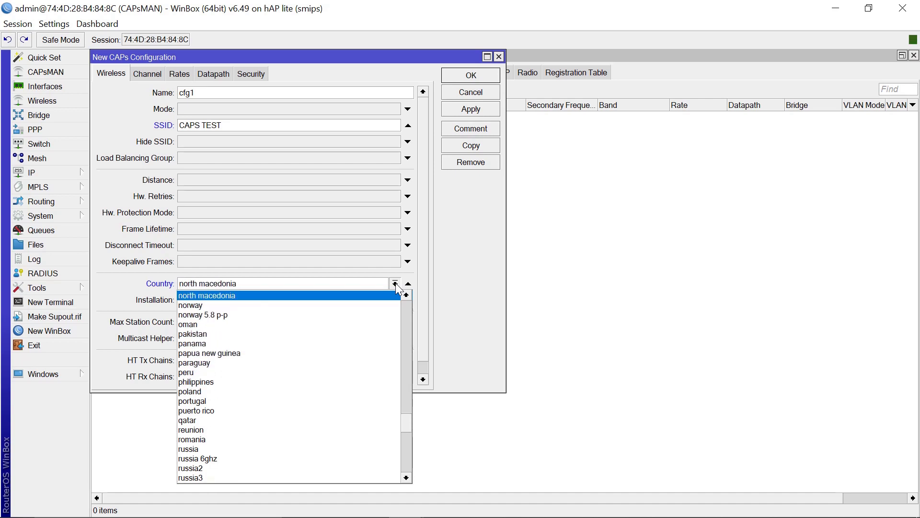
key(Up)
key(Up)
key(Up)
key(Up)
key(Up)
key(Up)
key(Up)
key(Up)
key(Up)
key(Up)
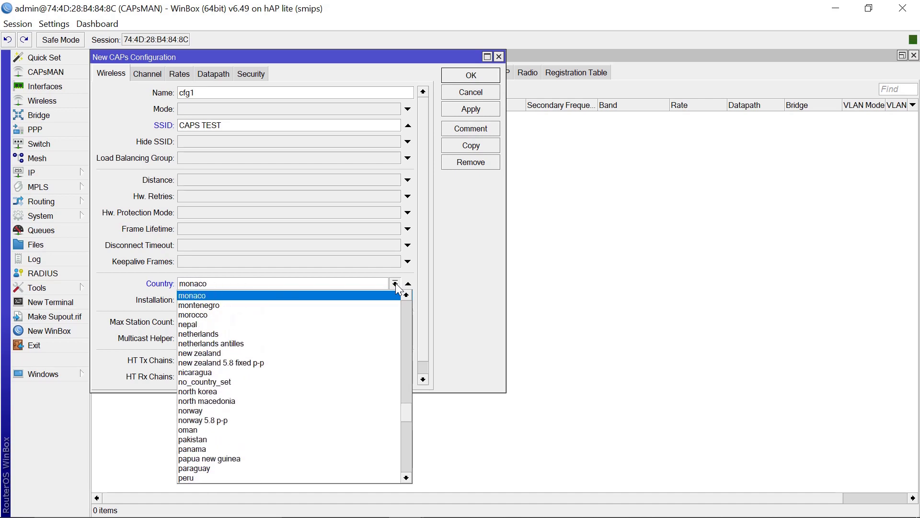
key(Up)
key(Up)
key(Up)
key(Up)
key(Up)
key(Up)
key(Up)
key(Up)
key(Up)
key(Up)
key(Up)
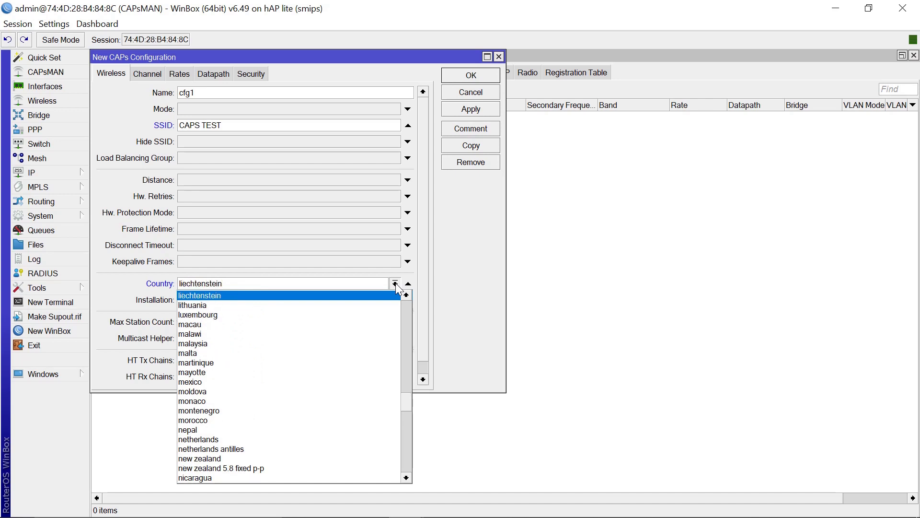
key(Up)
key(Up)
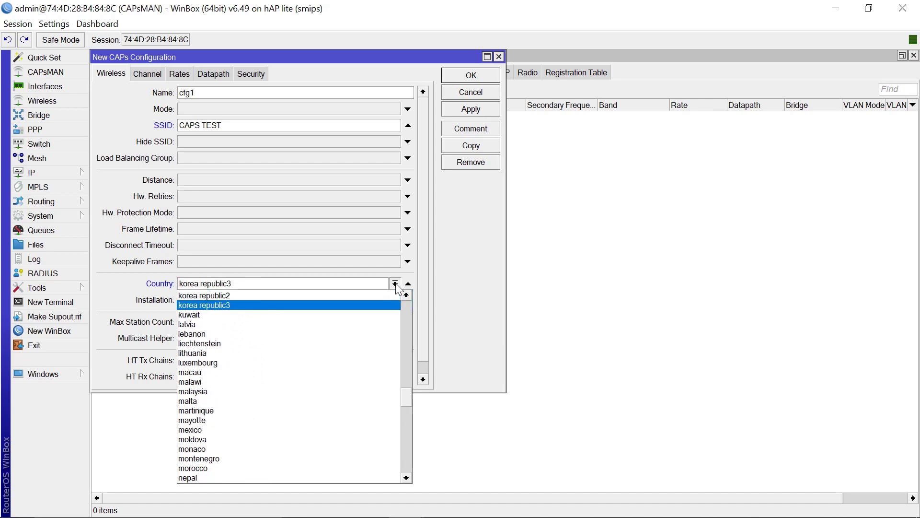
key(Return)
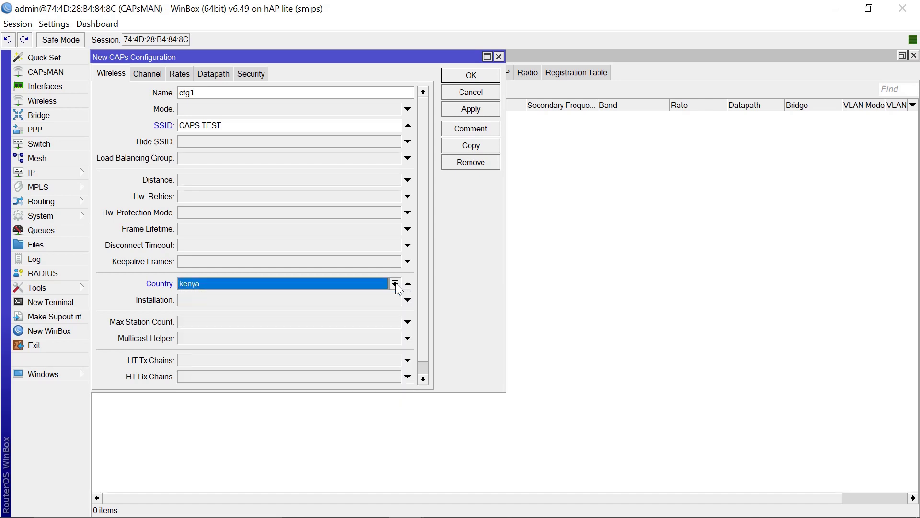
Set cfg1's installation type to indoor
click(407, 301)
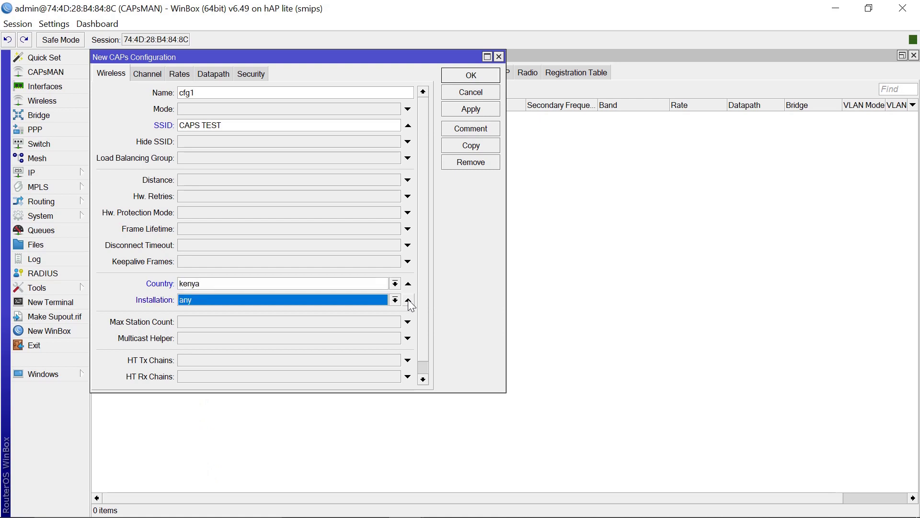
click(395, 301)
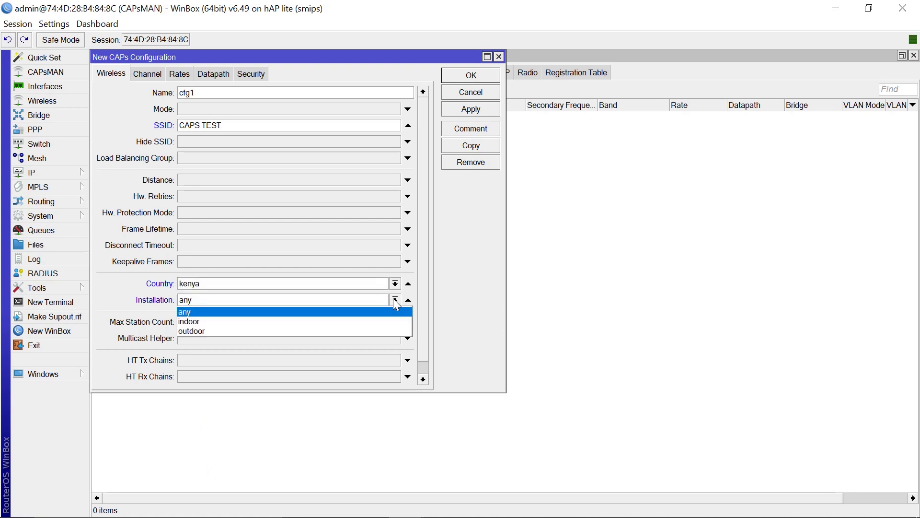
click(264, 320)
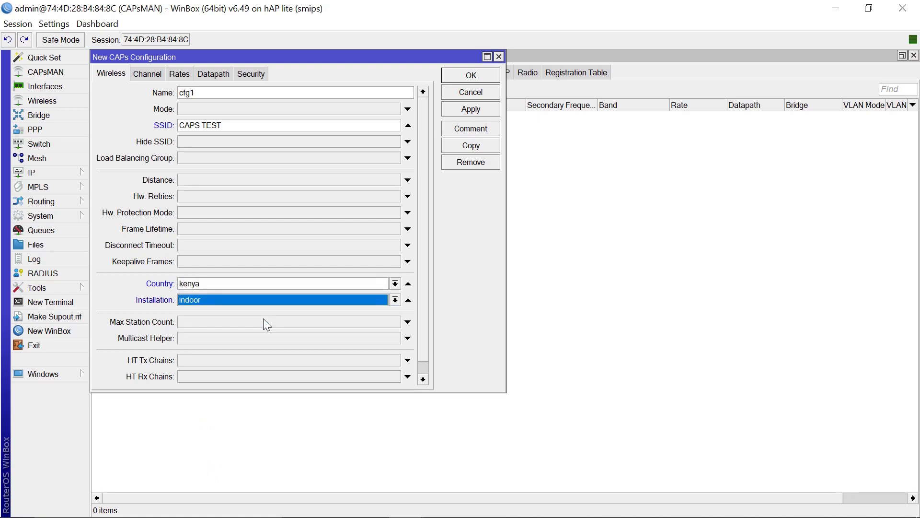
click(253, 75)
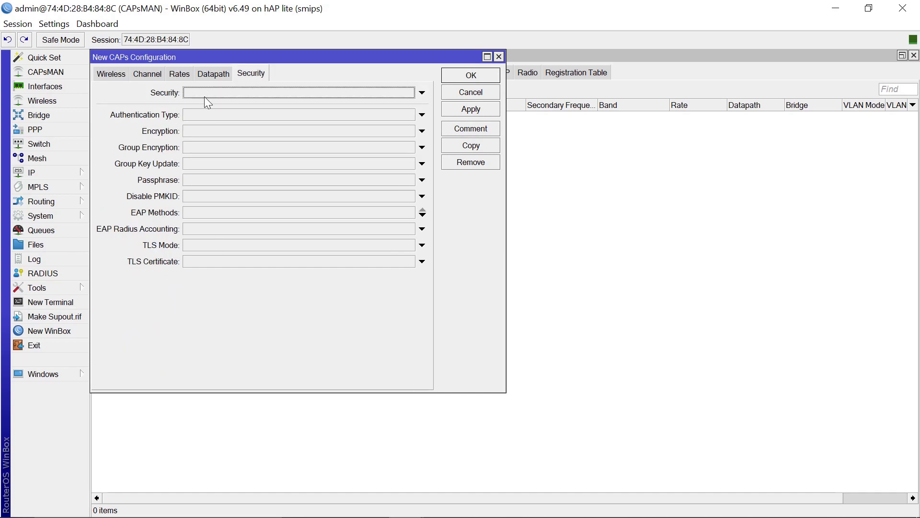
Enable WPA PSK and WPA2 PSK authentication on cfg1 and enter the Wi-Fi passphrase
click(191, 116)
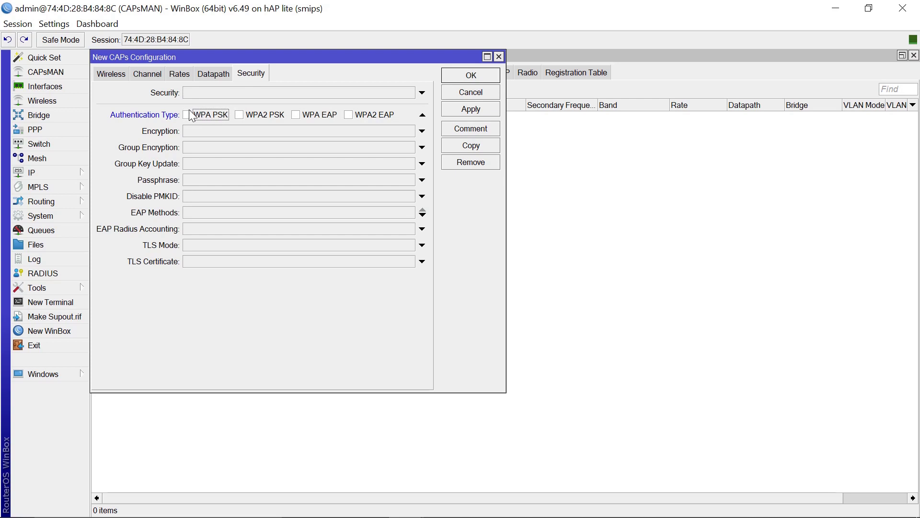
click(239, 115)
click(194, 181)
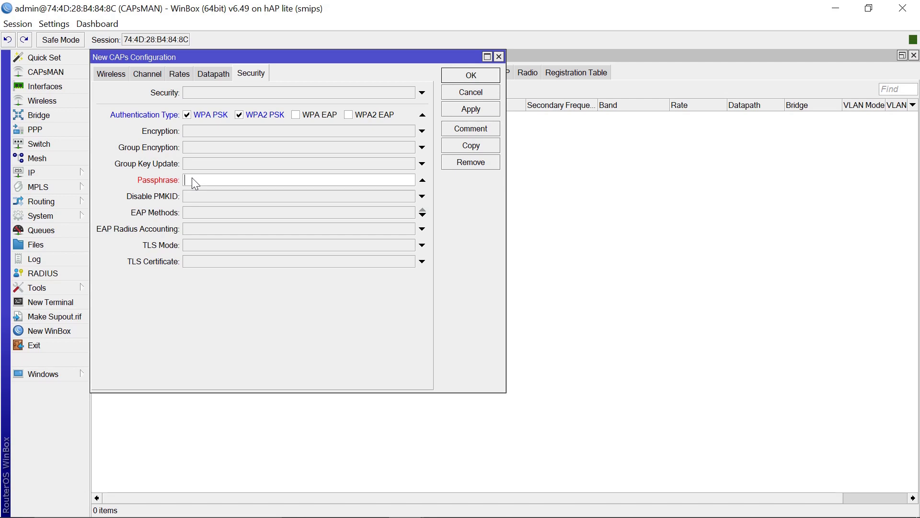
text(********)
Apply and save cfg1 to the CAPsMAN configurations list
click(107, 74)
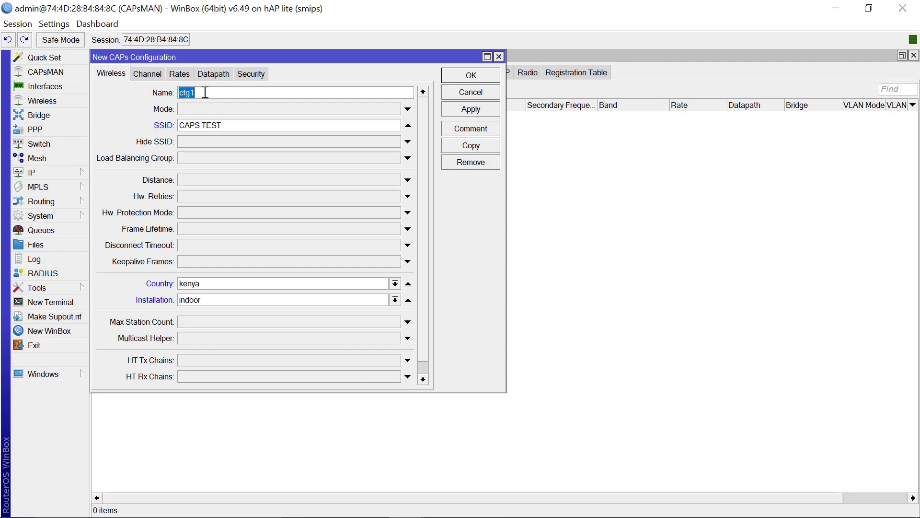
click(467, 108)
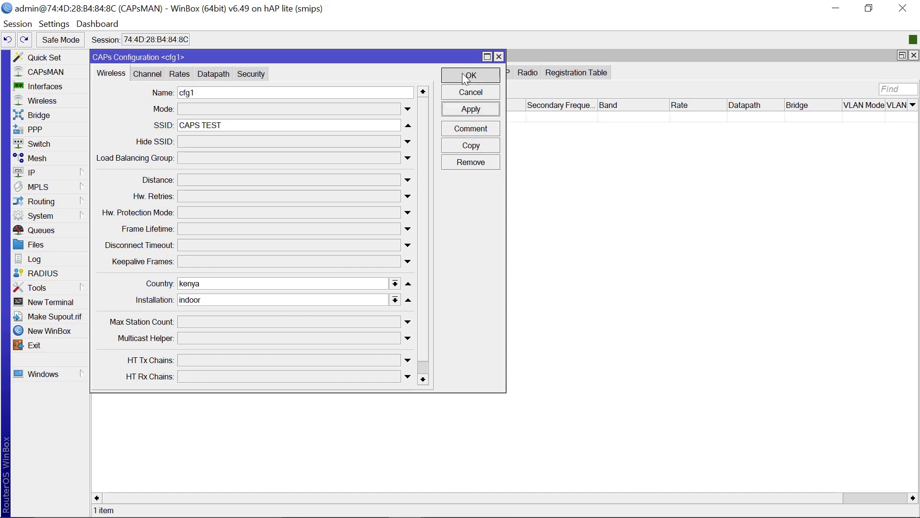
click(464, 77)
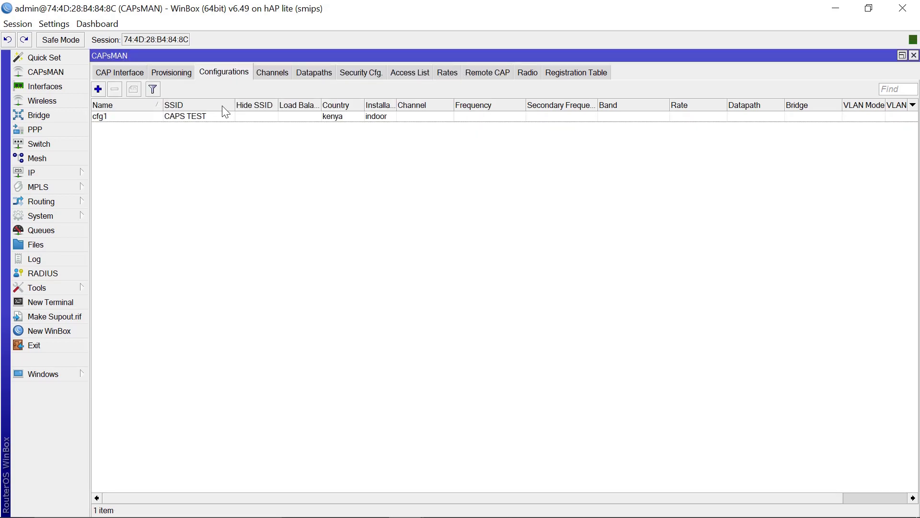
Open cap1's properties, choose cfg1 as its configuration, and apply it
click(105, 74)
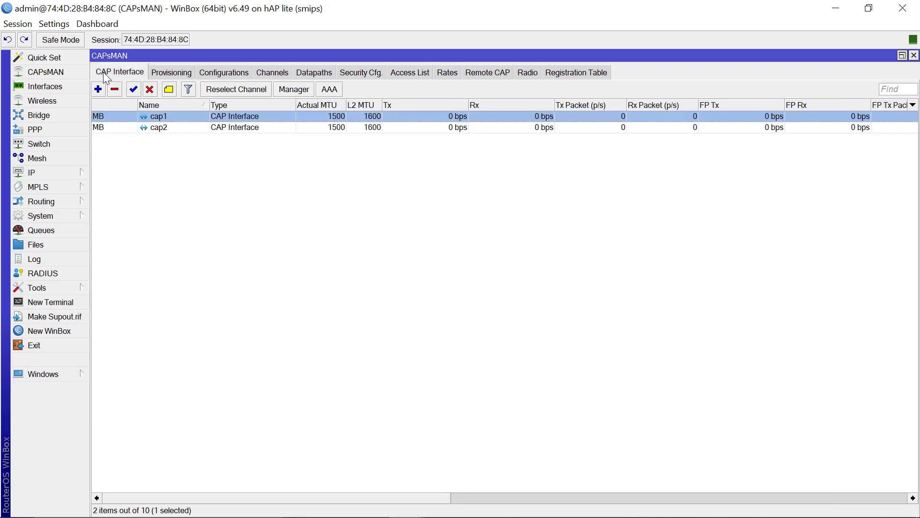
double_click(236, 117)
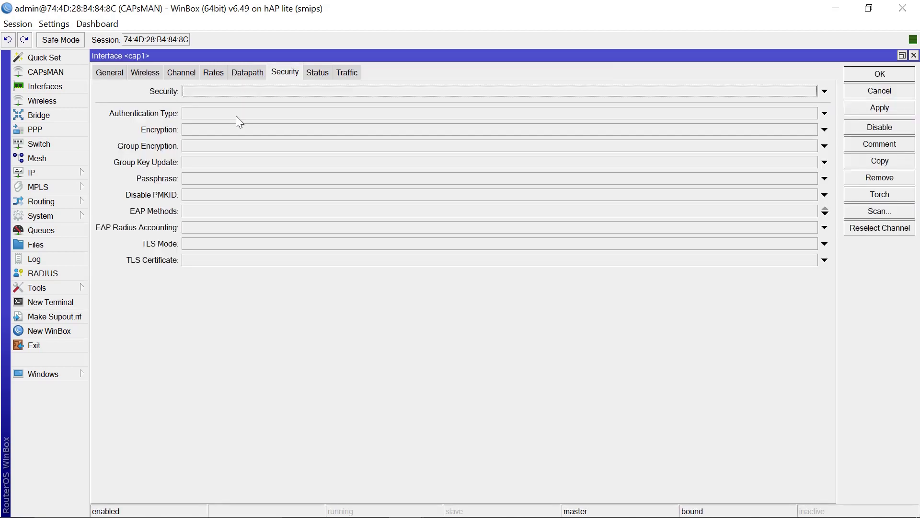
click(142, 72)
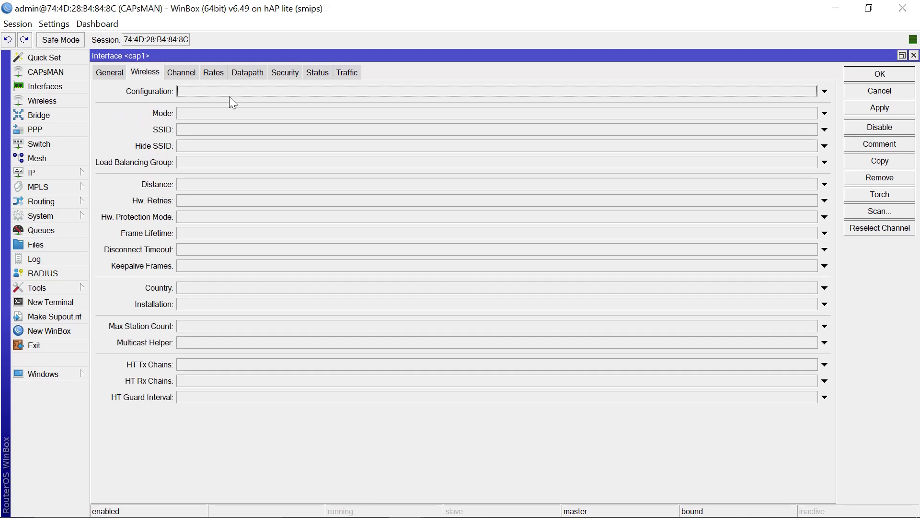
click(825, 91)
click(824, 91)
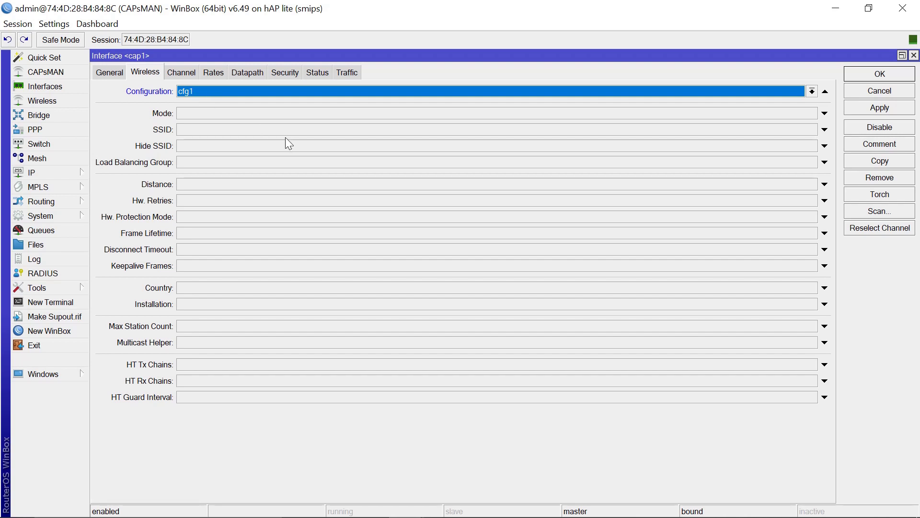
click(204, 94)
click(866, 107)
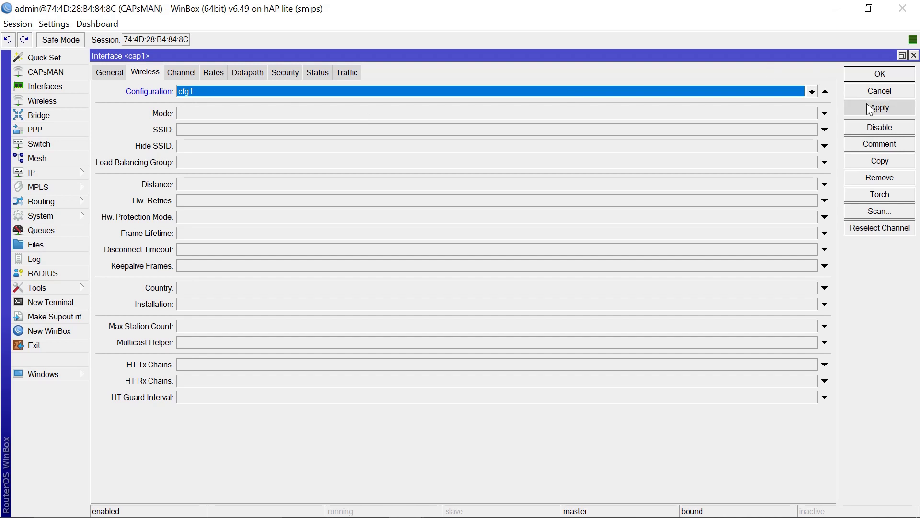
click(861, 76)
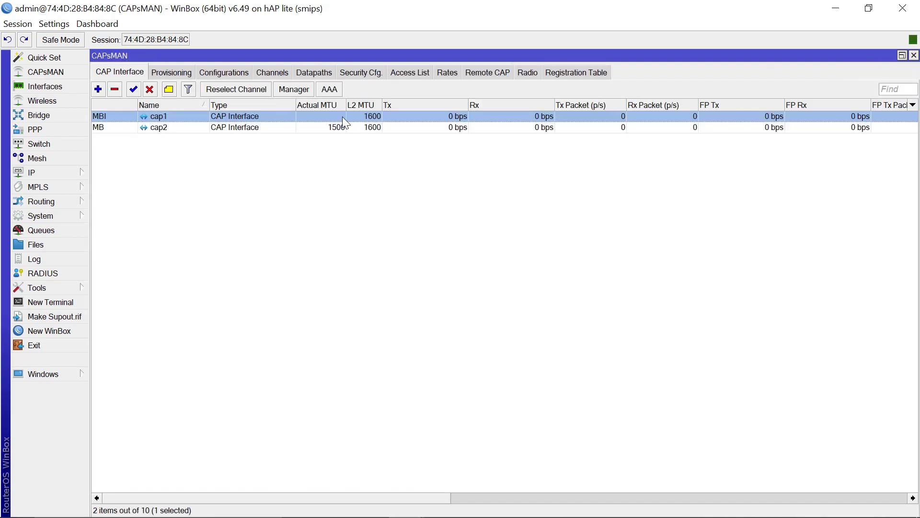
Open cap2's properties, choose cfg1 as its configuration, and apply it
double_click(235, 127)
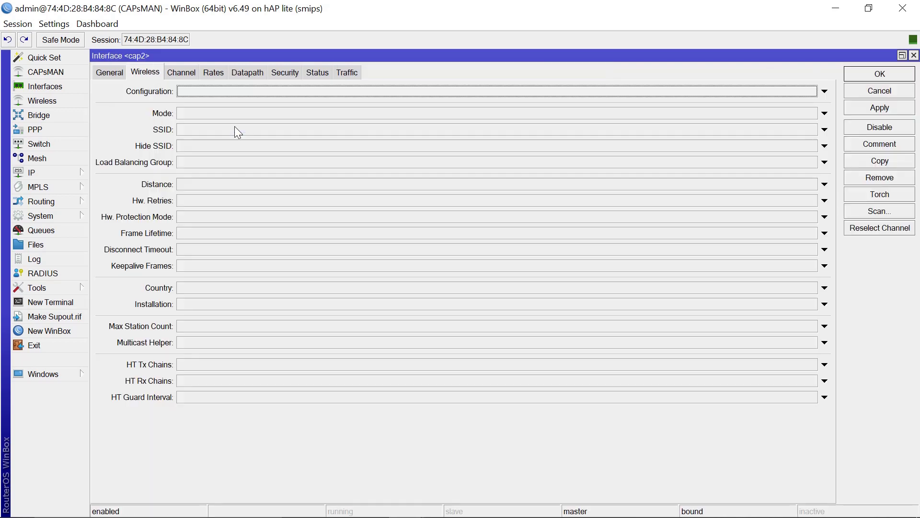
click(216, 91)
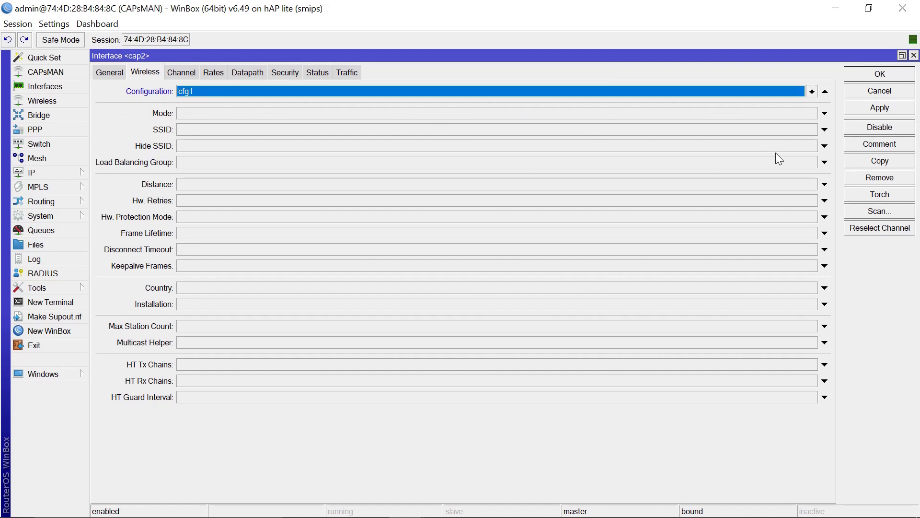
click(881, 108)
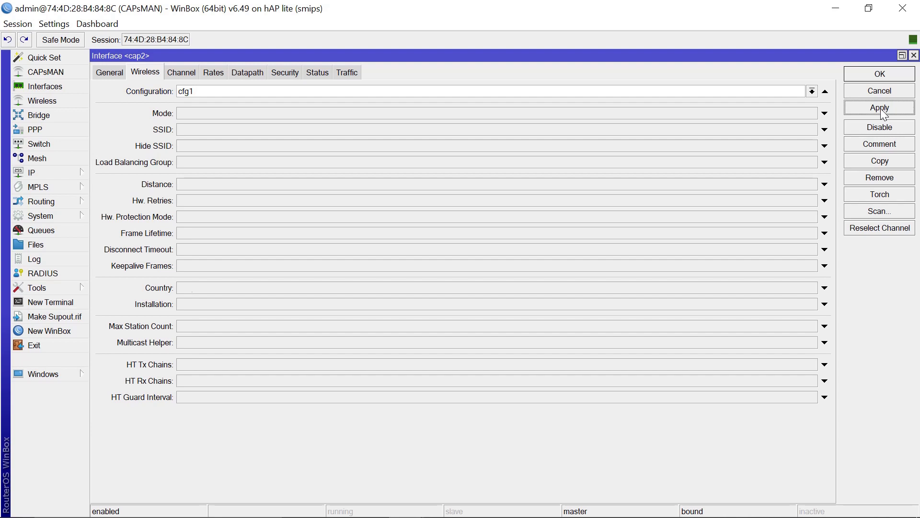
click(881, 75)
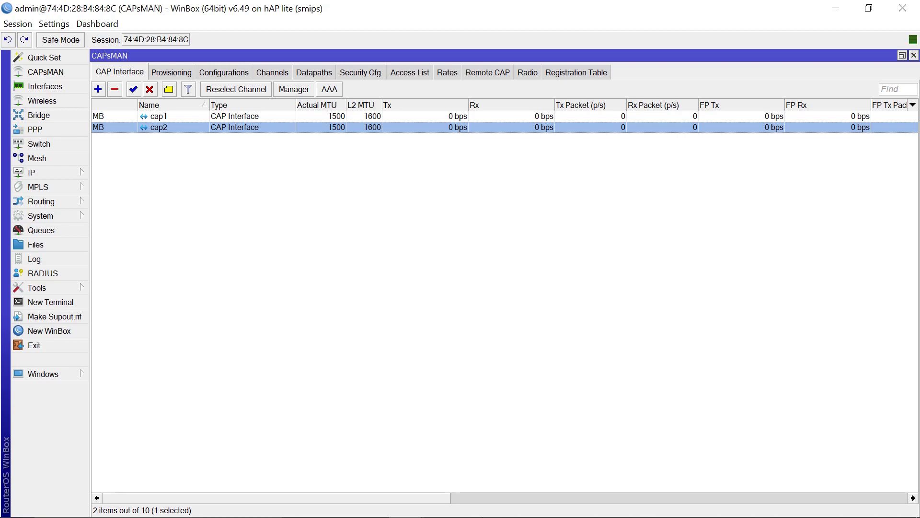
mouse_move(402, 512)
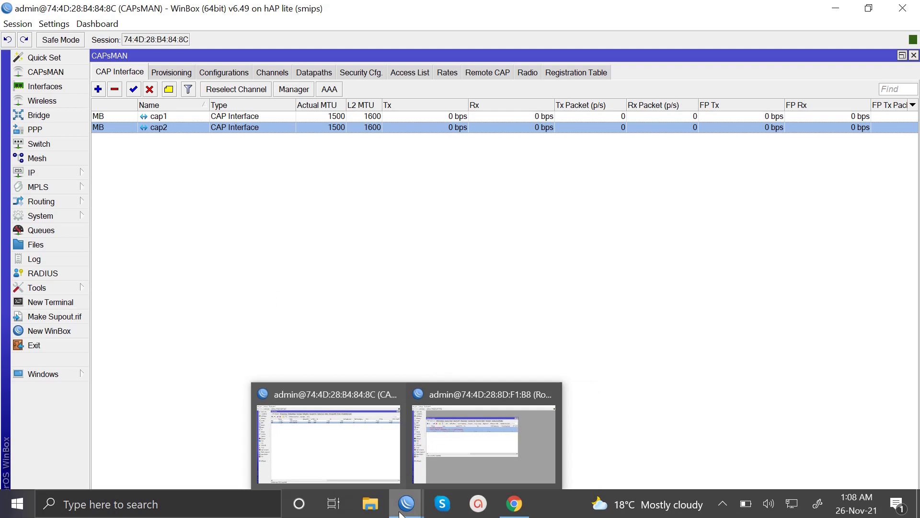
click(476, 439)
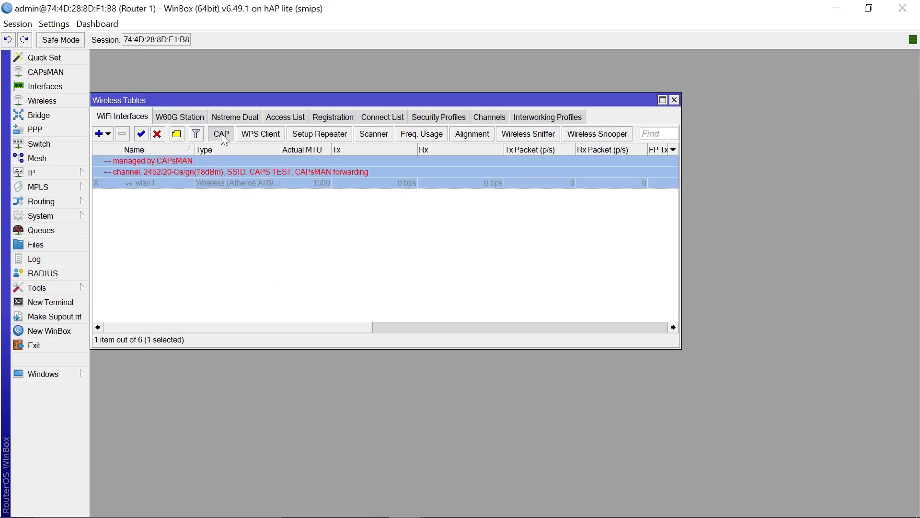
click(221, 135)
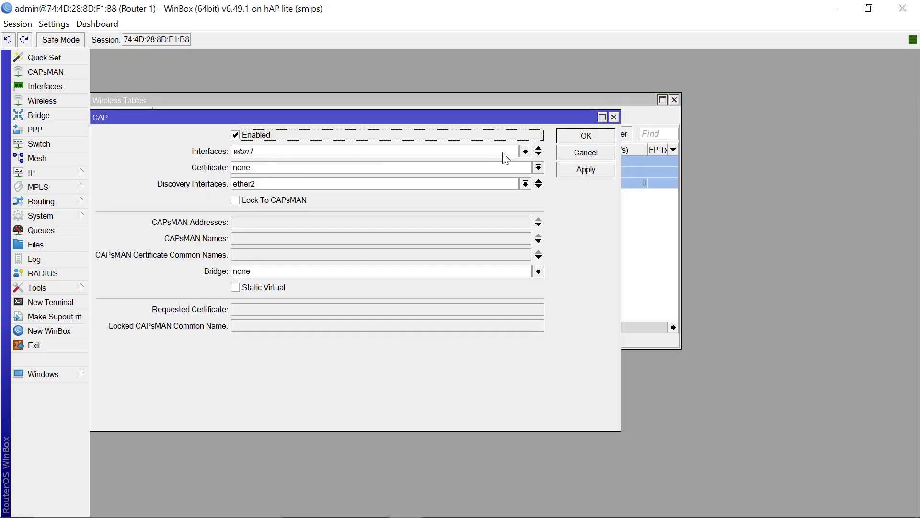
click(614, 117)
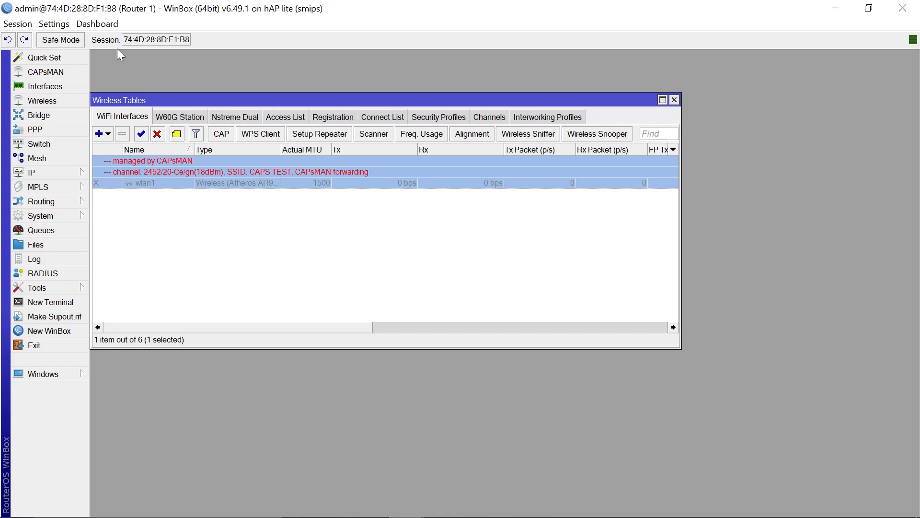
mouse_move(447, 516)
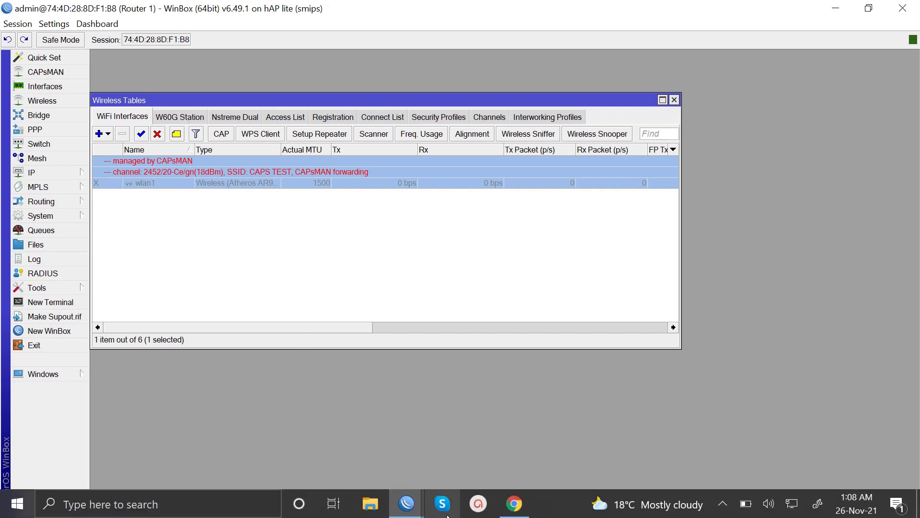
mouse_move(407, 503)
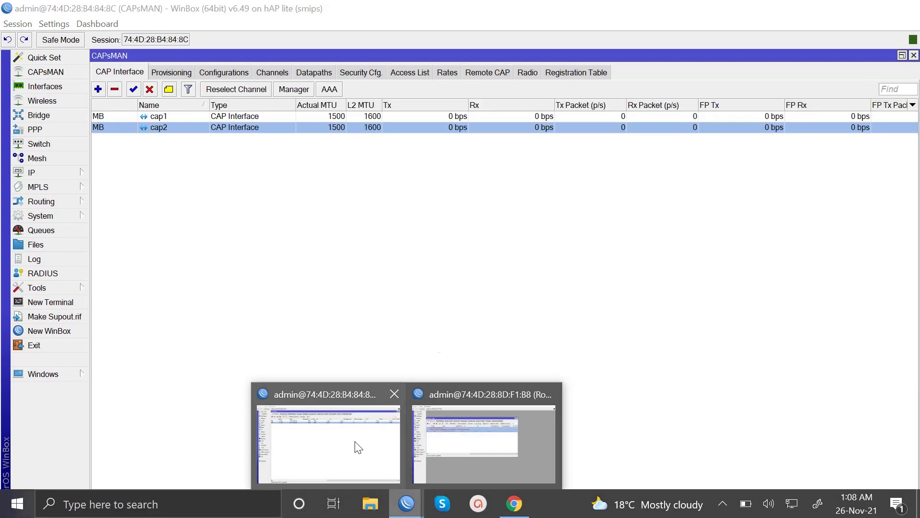
Set the CAPs Manager Certificate and CA Certificate to auto, then return to Router 1's session
click(355, 446)
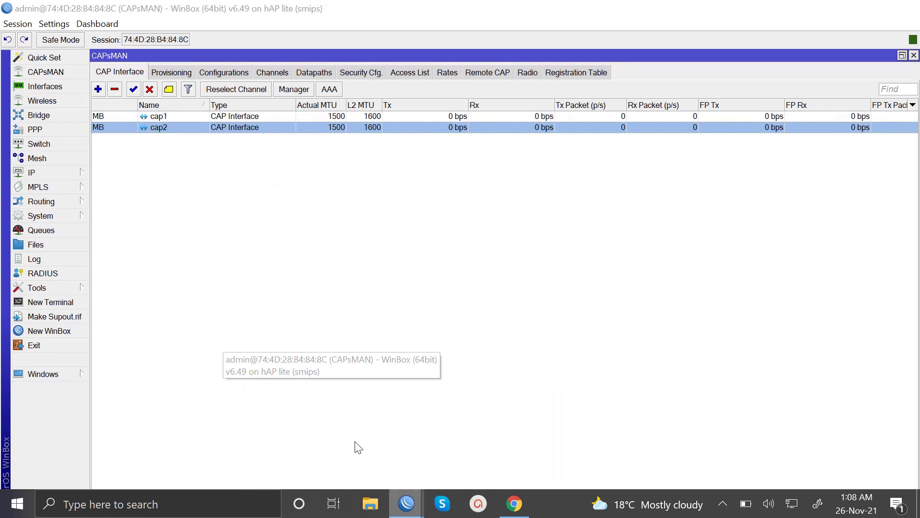
click(296, 89)
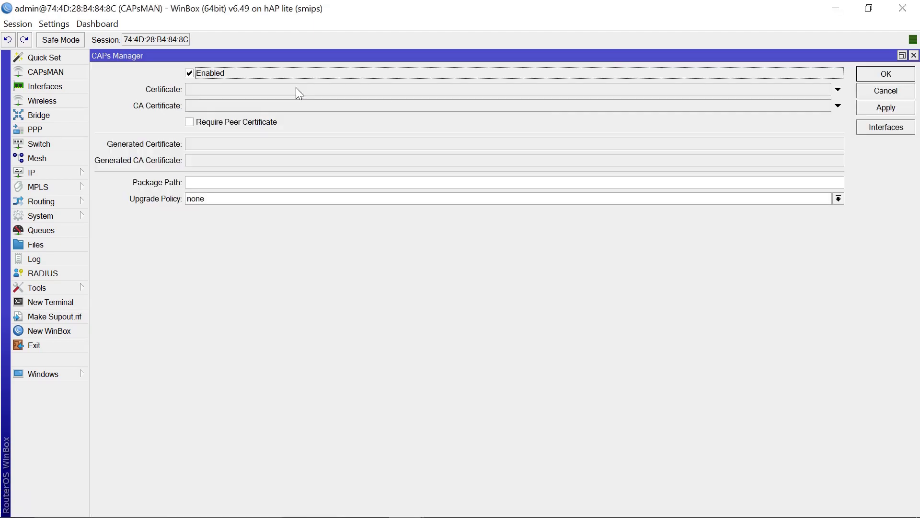
double_click(741, 58)
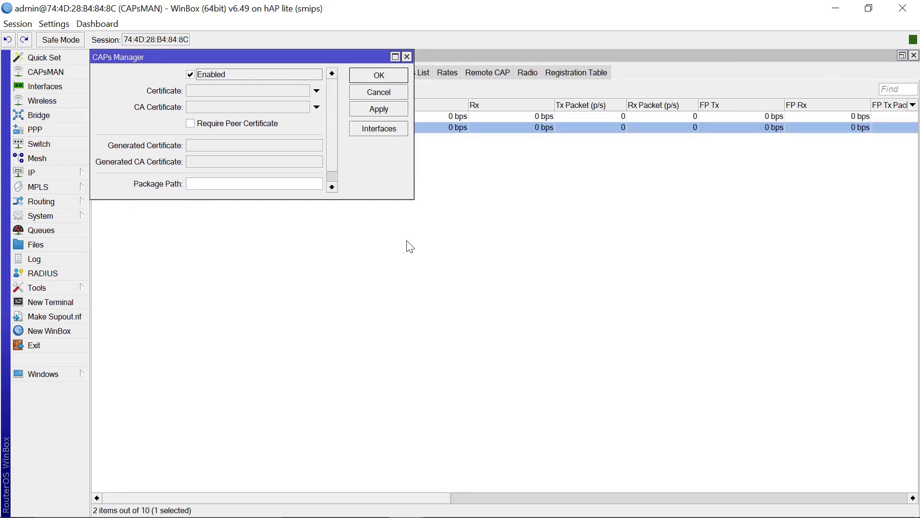
drag(414, 198, 489, 331)
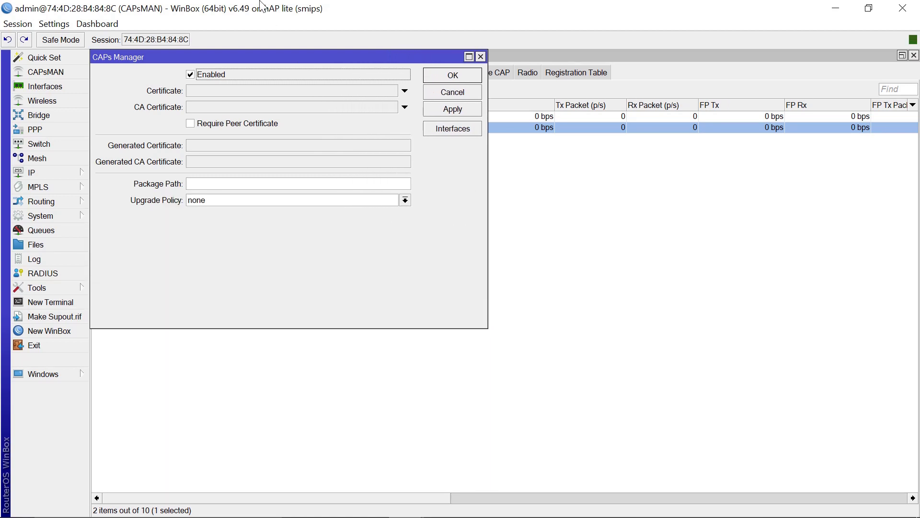
click(292, 92)
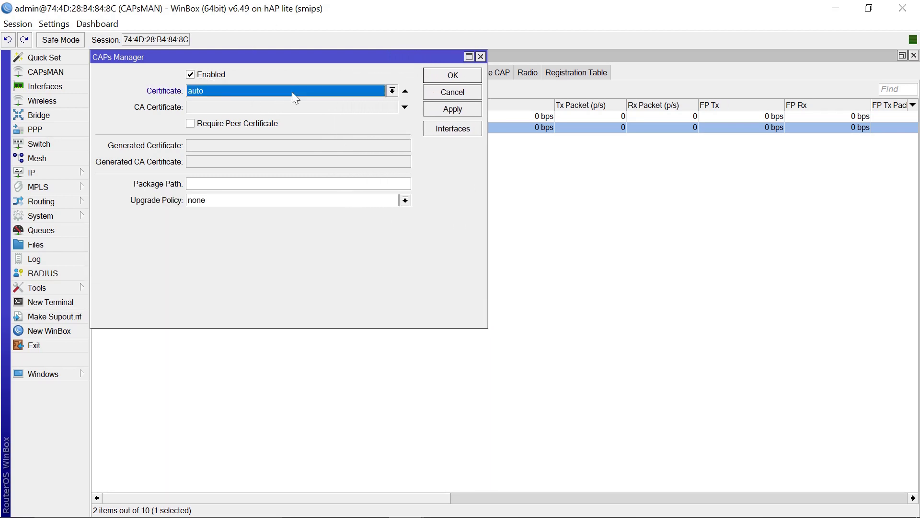
click(402, 113)
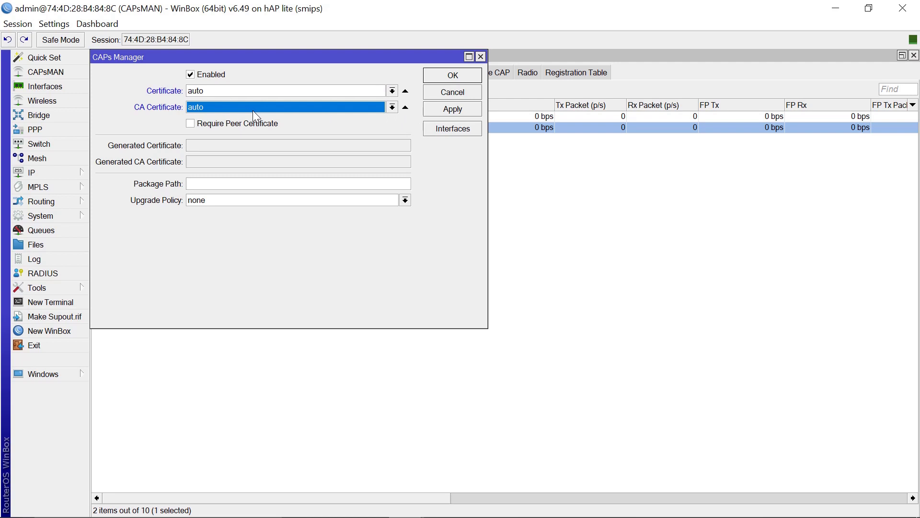
click(450, 110)
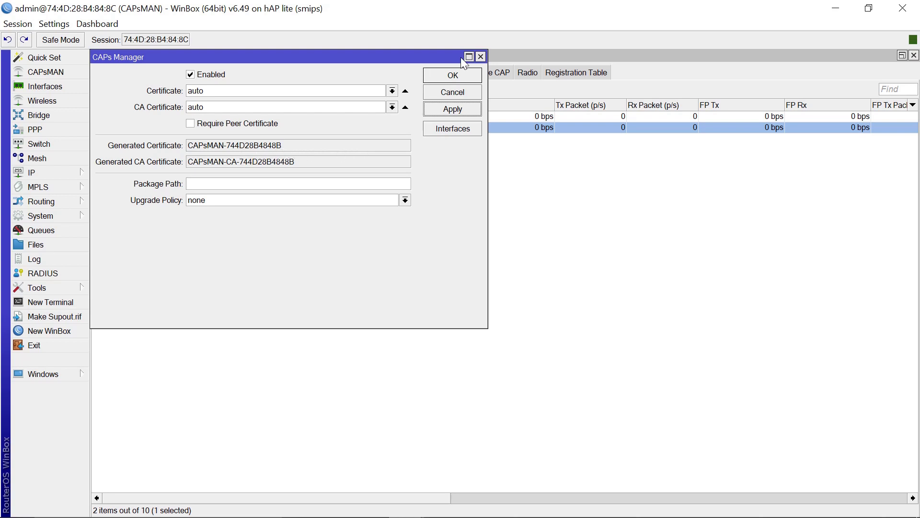
click(453, 76)
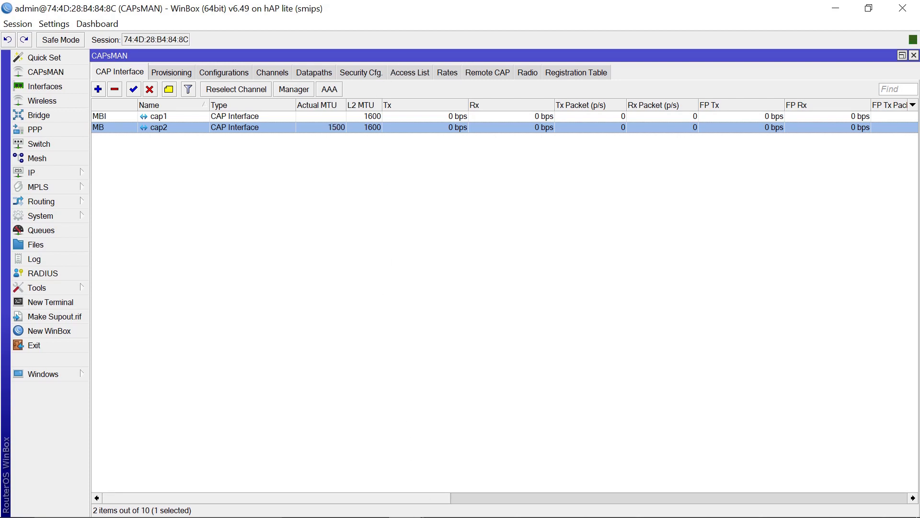
mouse_move(412, 512)
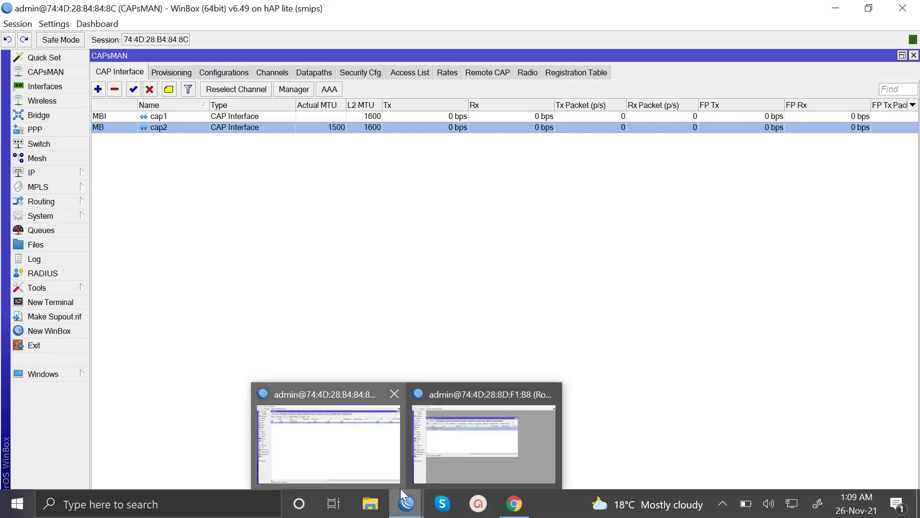
click(448, 446)
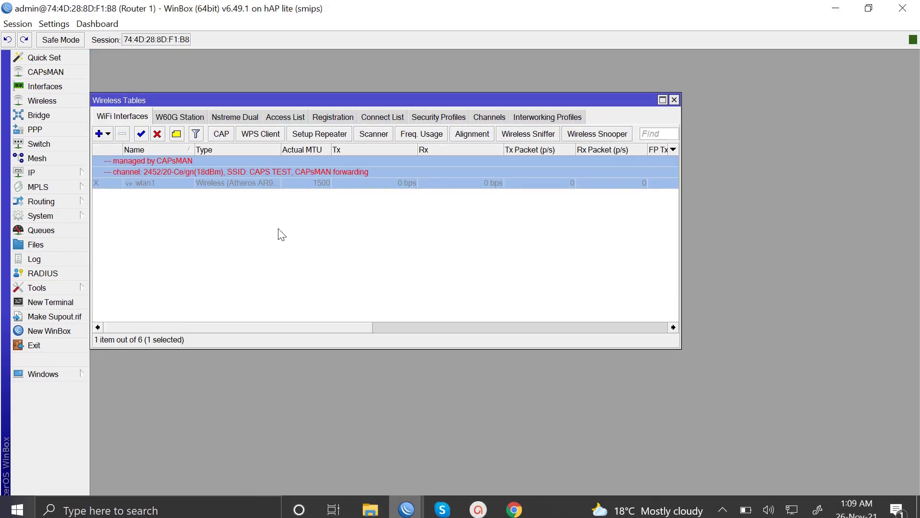
Set Router 1's CAP Certificate to request and apply it
click(221, 134)
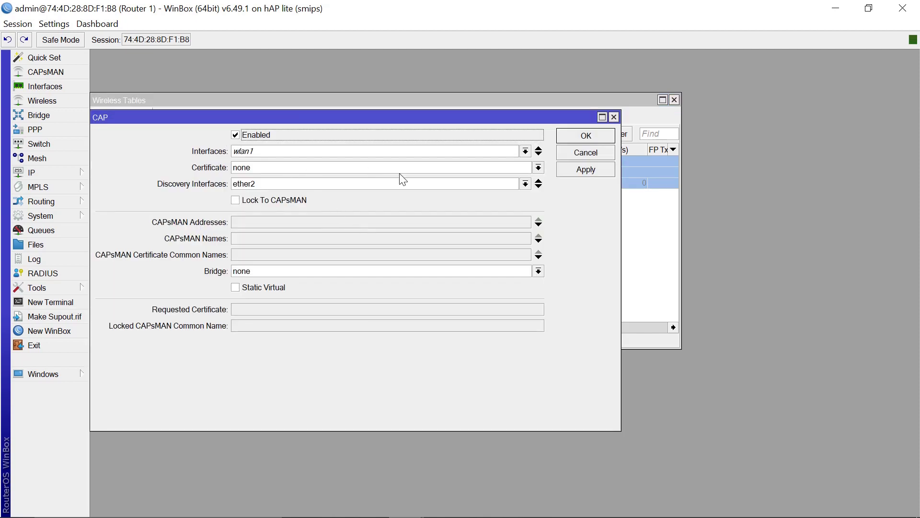
click(538, 167)
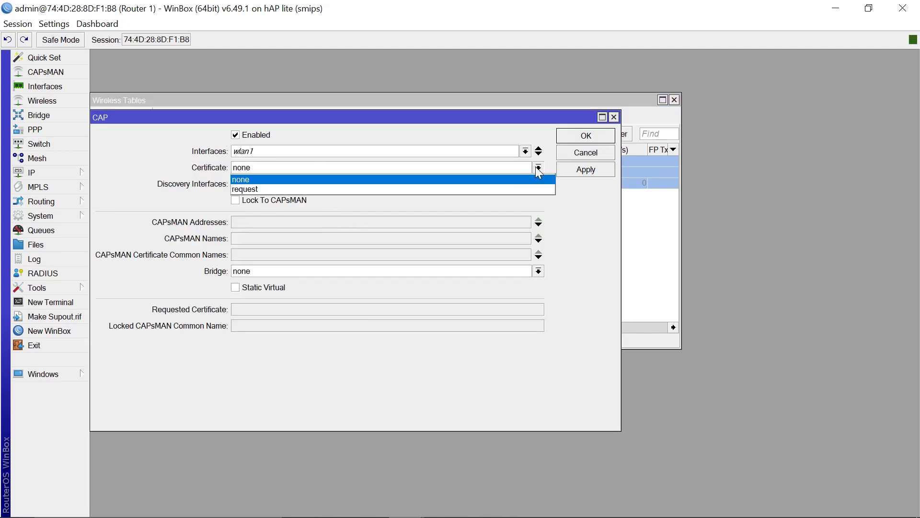
click(329, 189)
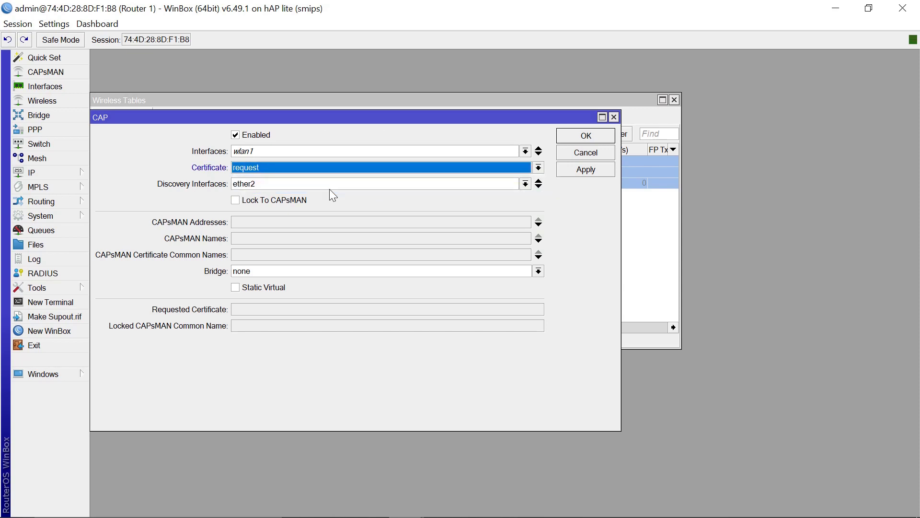
click(584, 172)
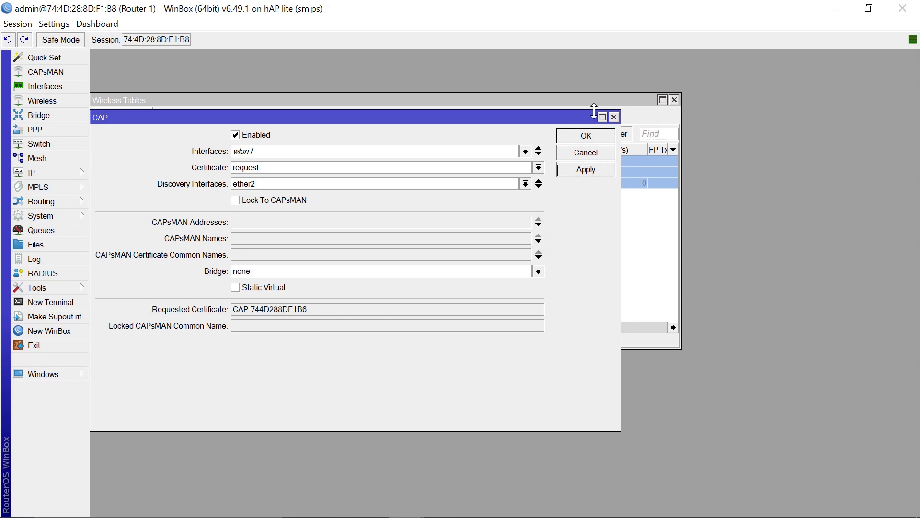
click(590, 137)
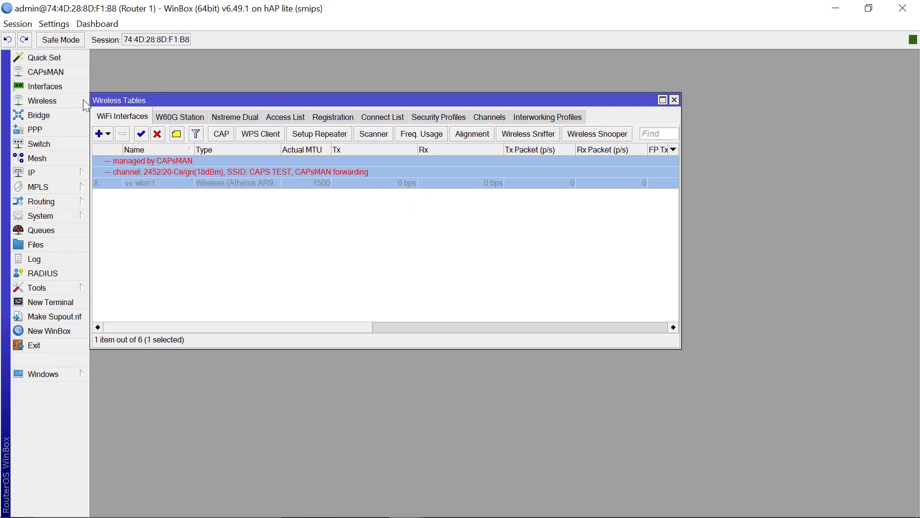
Reopen Router 1's CAP settings to confirm the certificate request was saved
mouse_move(211, 516)
click(407, 504)
click(33, 101)
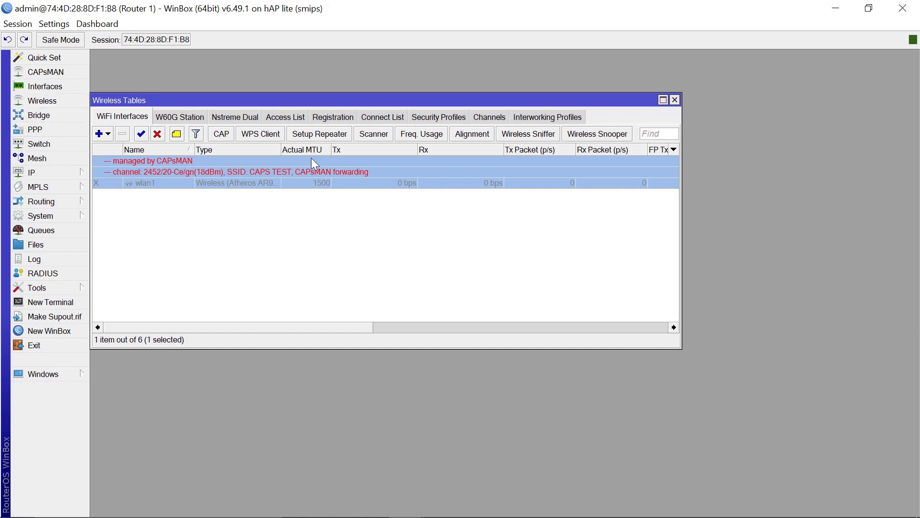
click(222, 134)
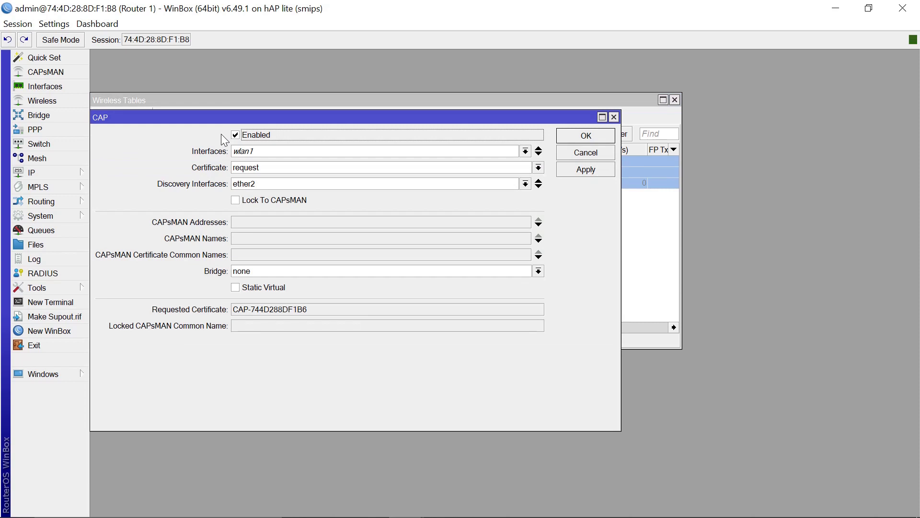
click(585, 136)
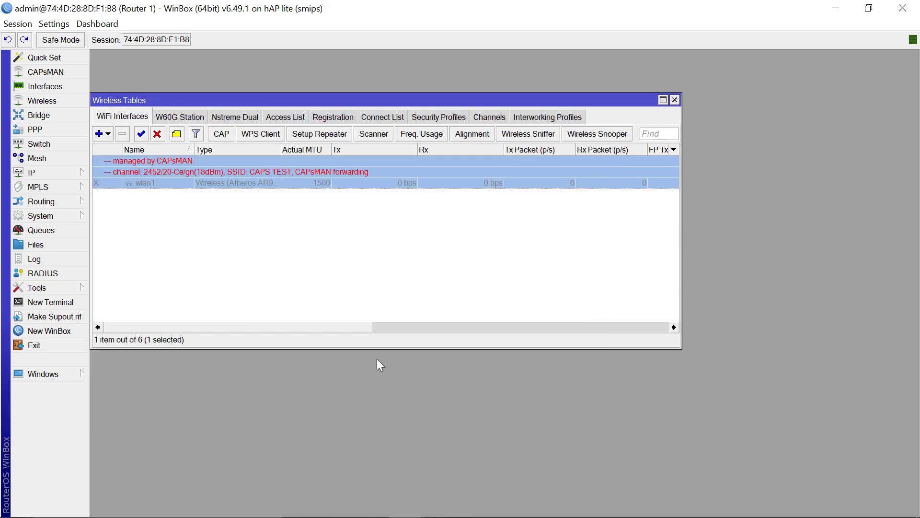
mouse_move(413, 516)
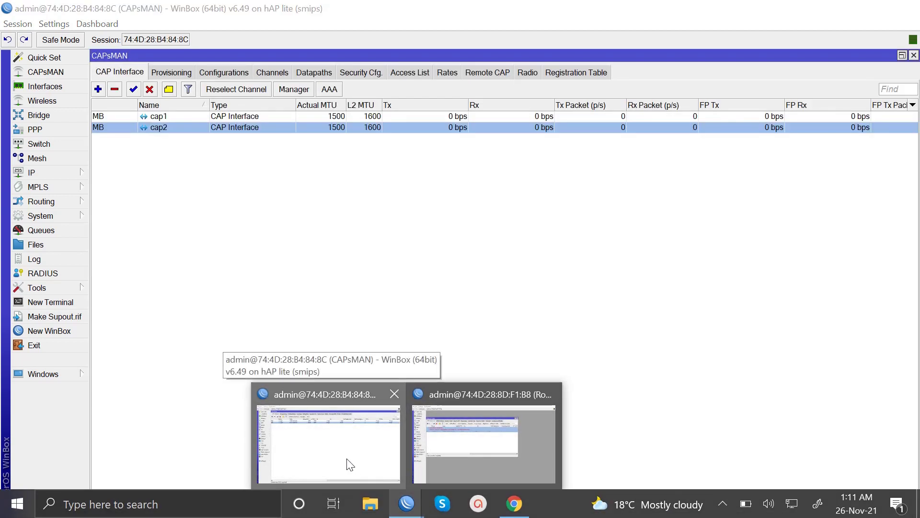
On the hAP lite session, set the local CAP's Certificate to request and apply
click(349, 465)
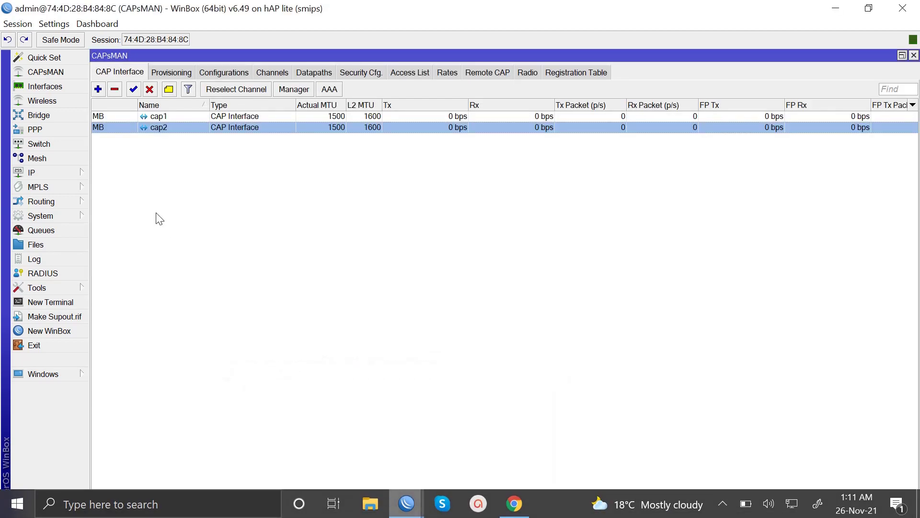
click(41, 102)
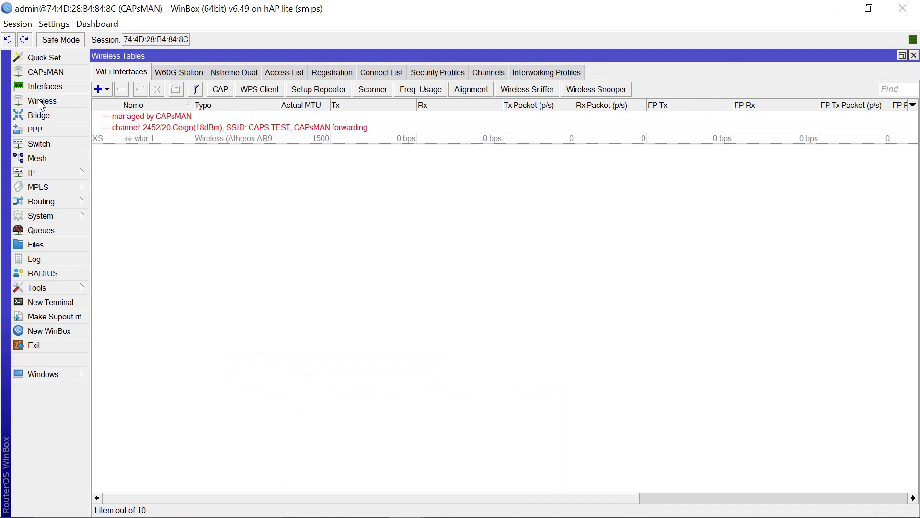
click(221, 89)
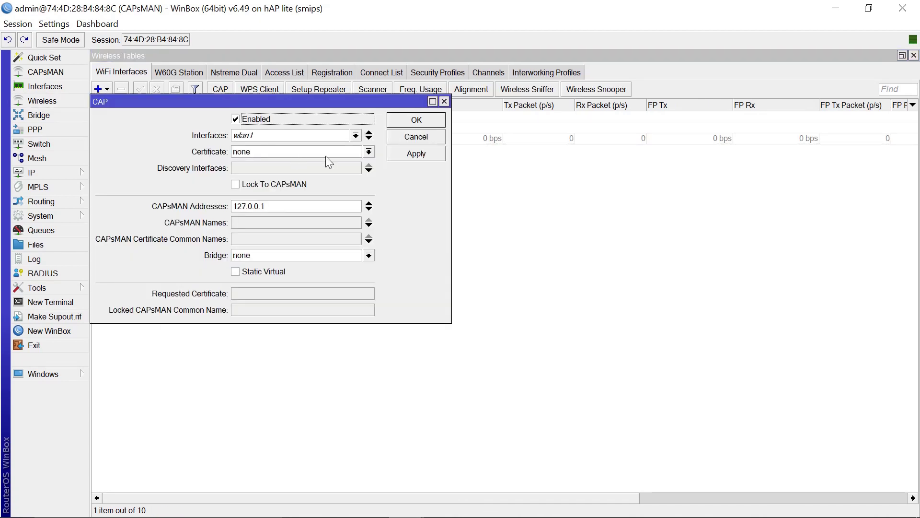
click(368, 153)
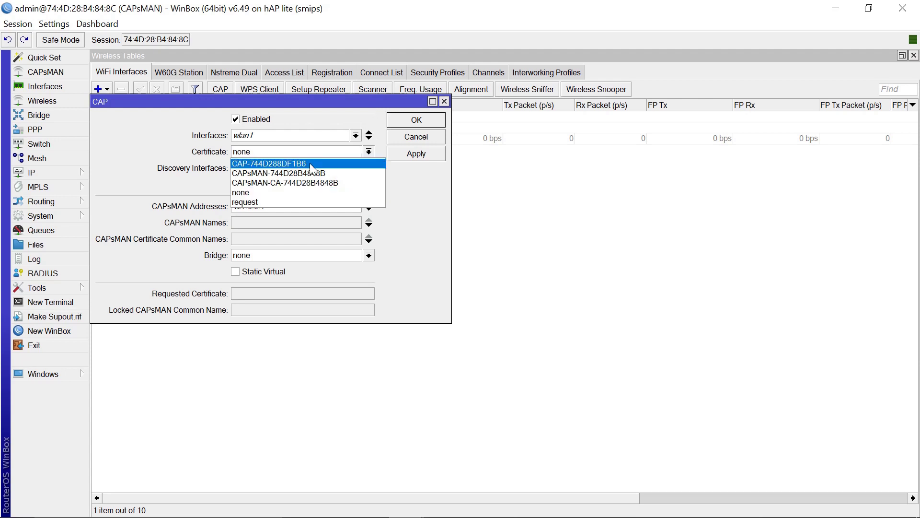
click(270, 202)
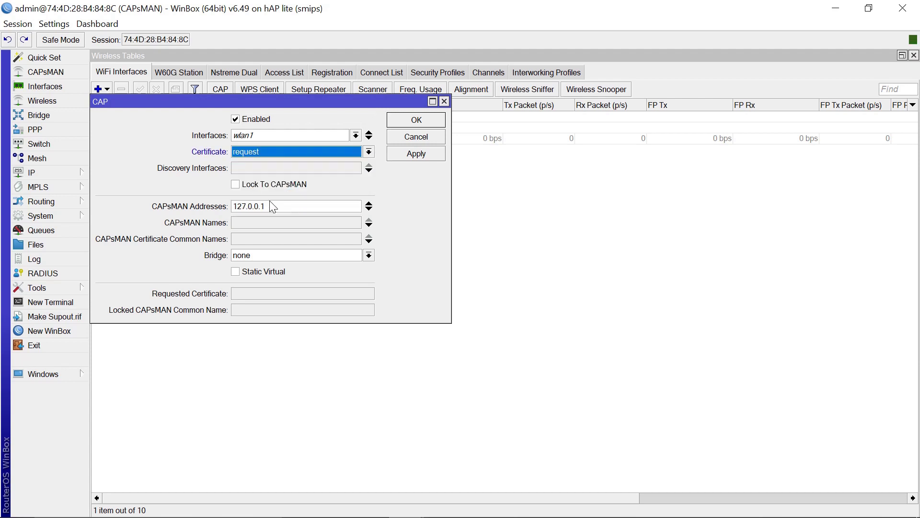
click(410, 153)
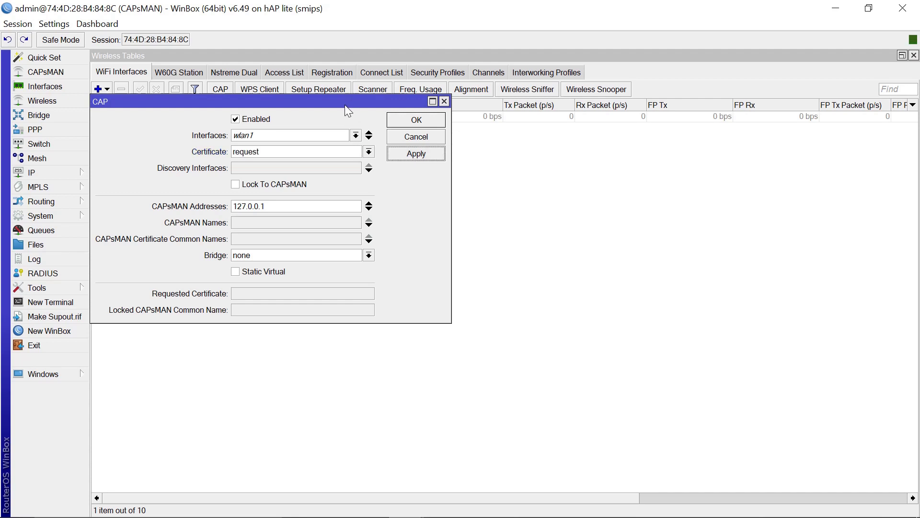
Check that wlan1 is on SSID CAPS TEST, close the CAP settings, and show CAPsMAN's interface list
drag(344, 105, 422, 184)
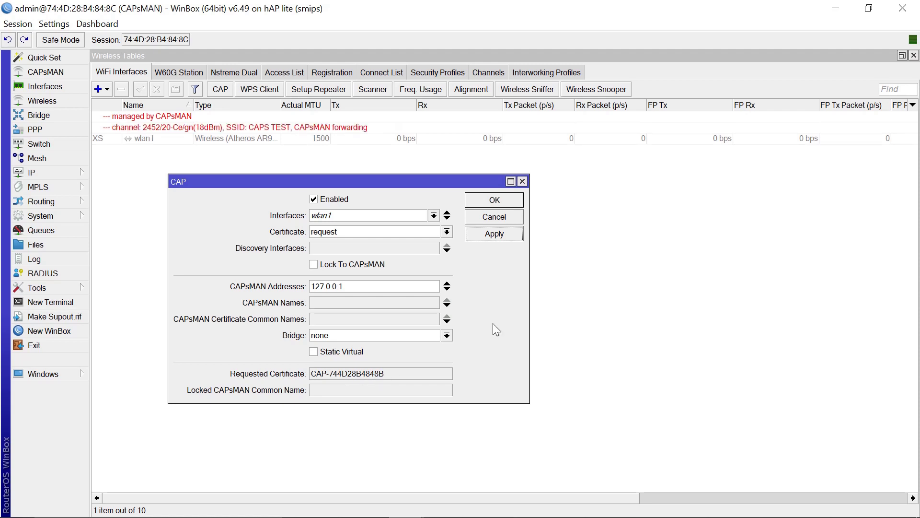
click(501, 202)
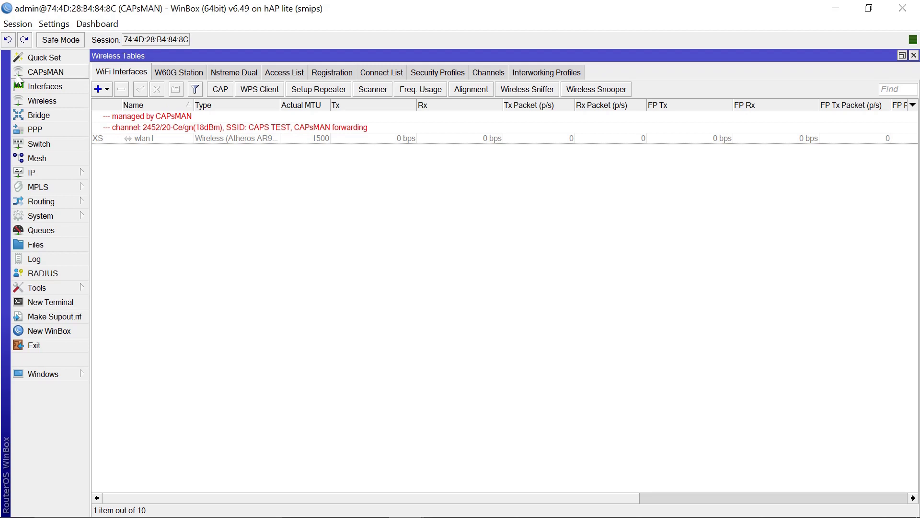
click(61, 73)
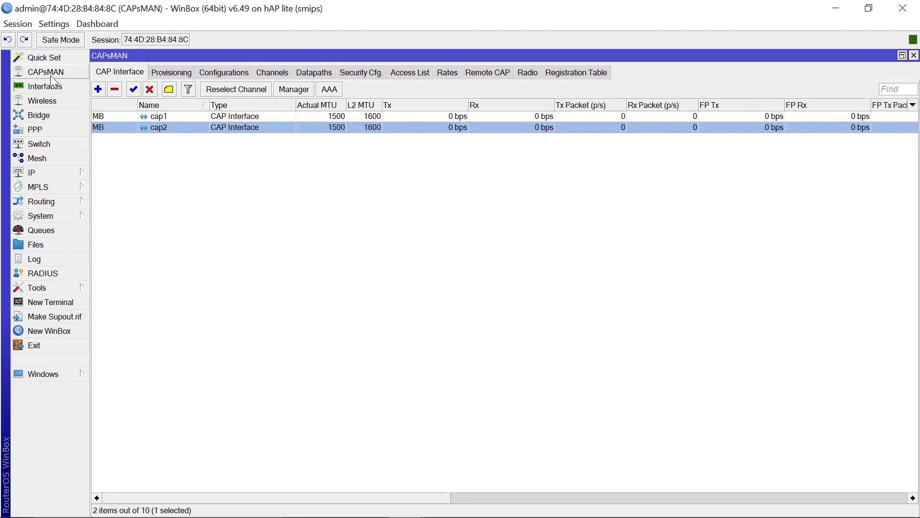
Turn on Require Peer Certificate in the CAPsMAN Manager settings and save
click(290, 91)
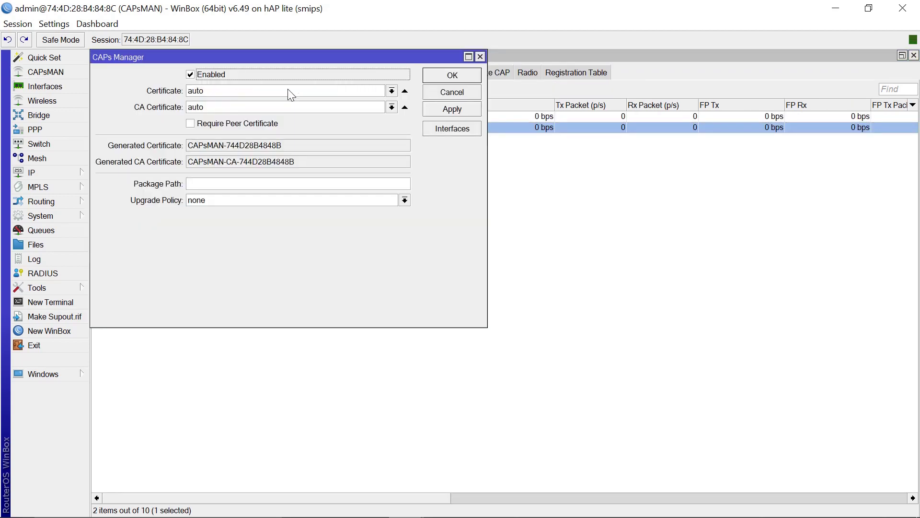
click(190, 125)
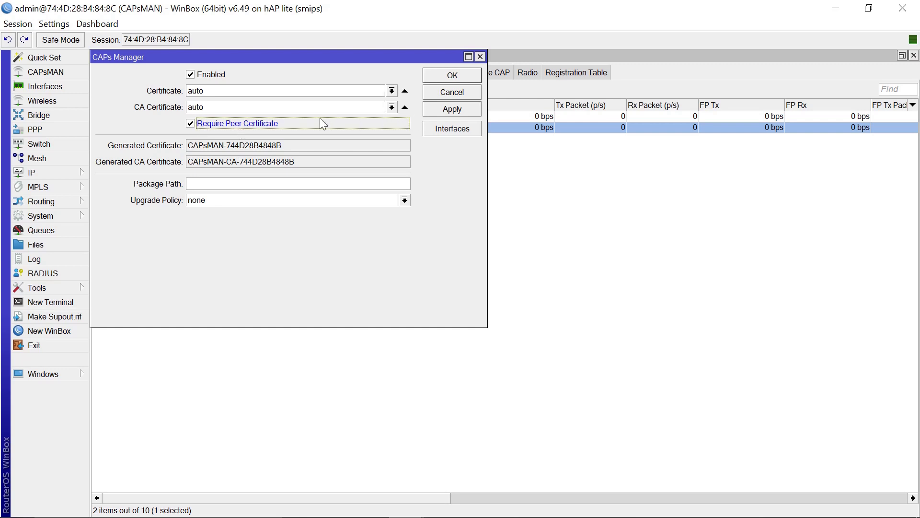
click(453, 108)
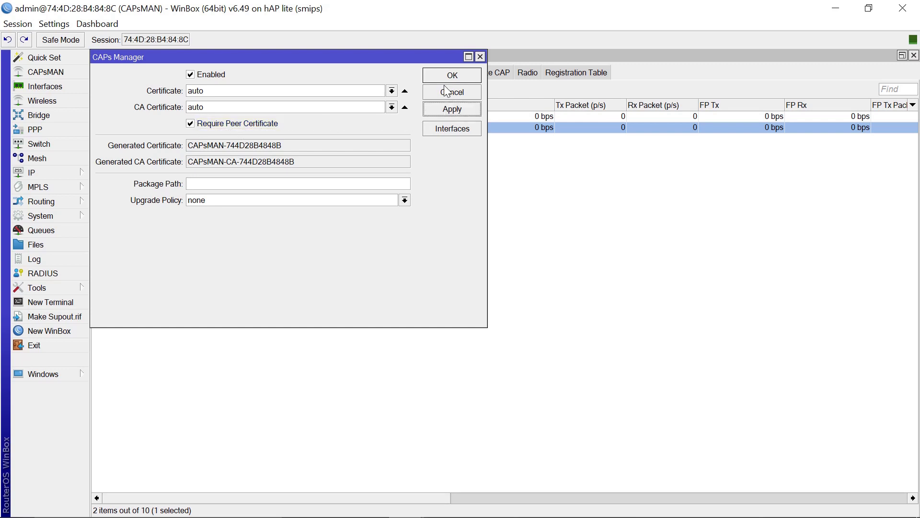
click(446, 78)
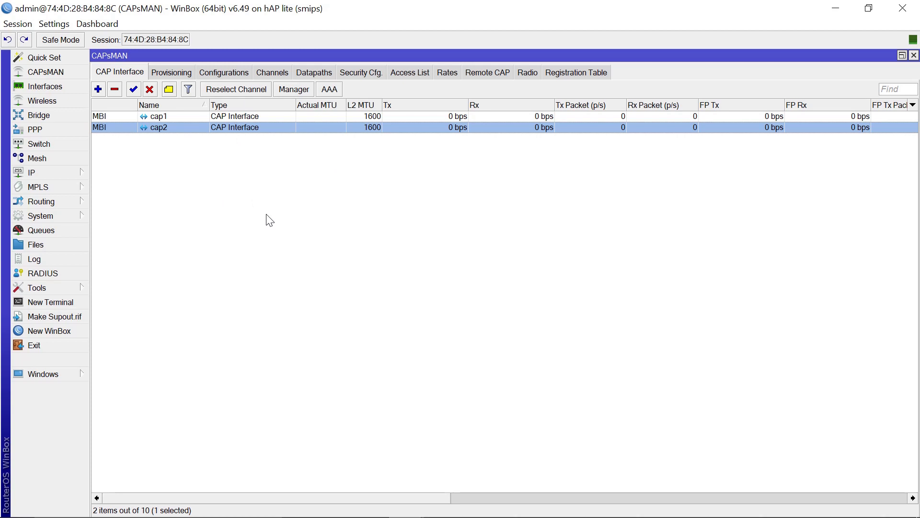
mouse_move(417, 515)
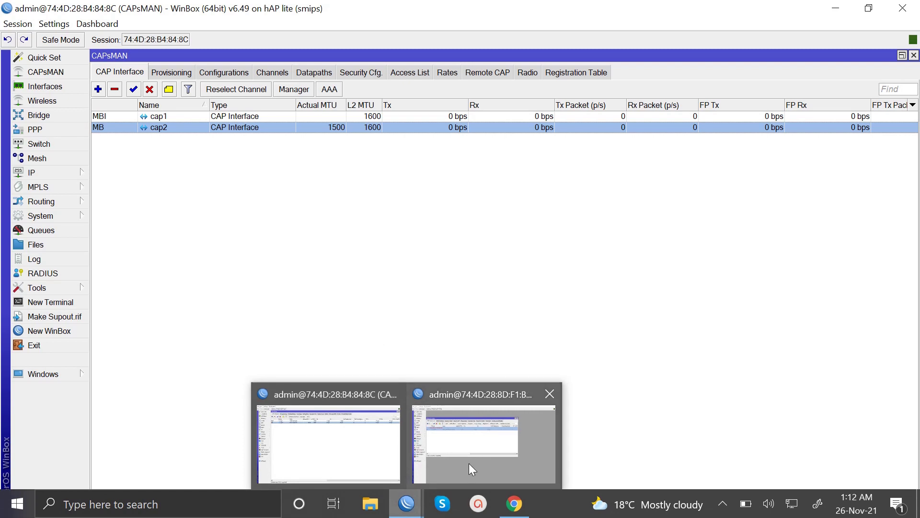
On Router 1, set the CAP certificate to CAP-744D288DF1B6 with Lock To CAPsMAN enabled
click(467, 459)
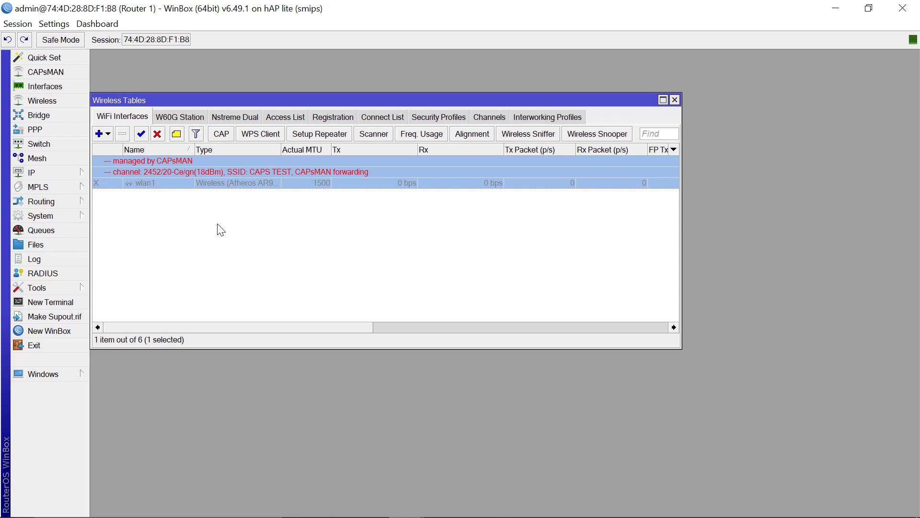
click(222, 134)
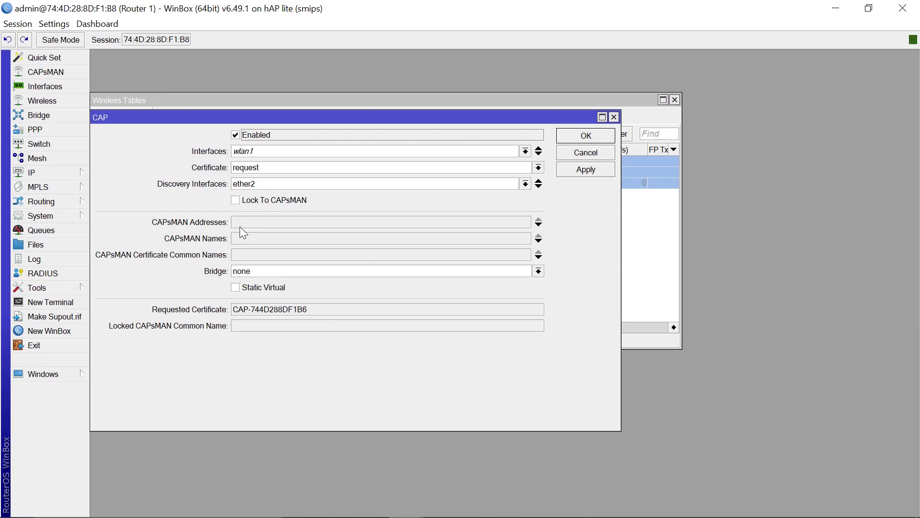
click(538, 167)
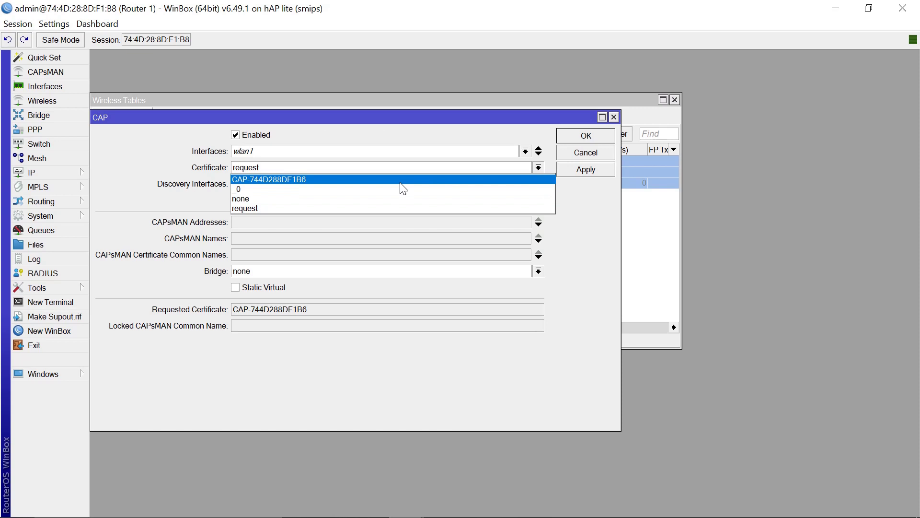
click(403, 180)
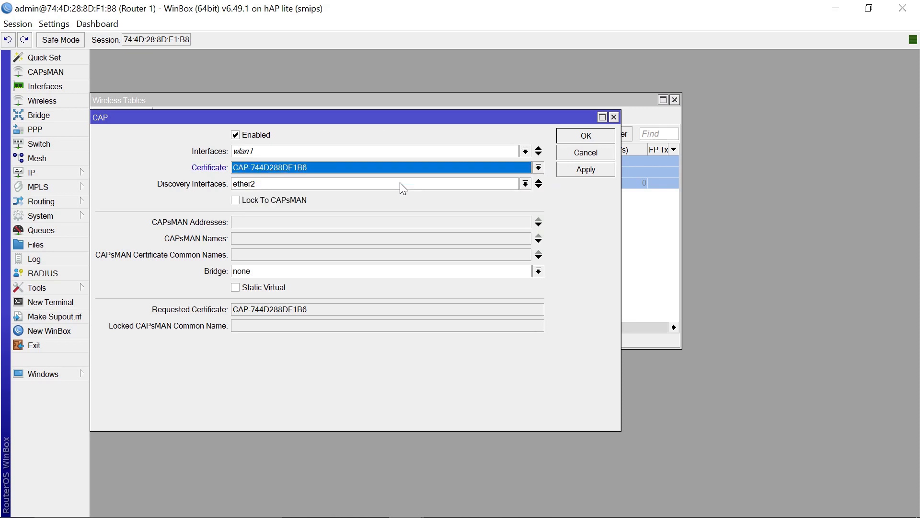
click(235, 201)
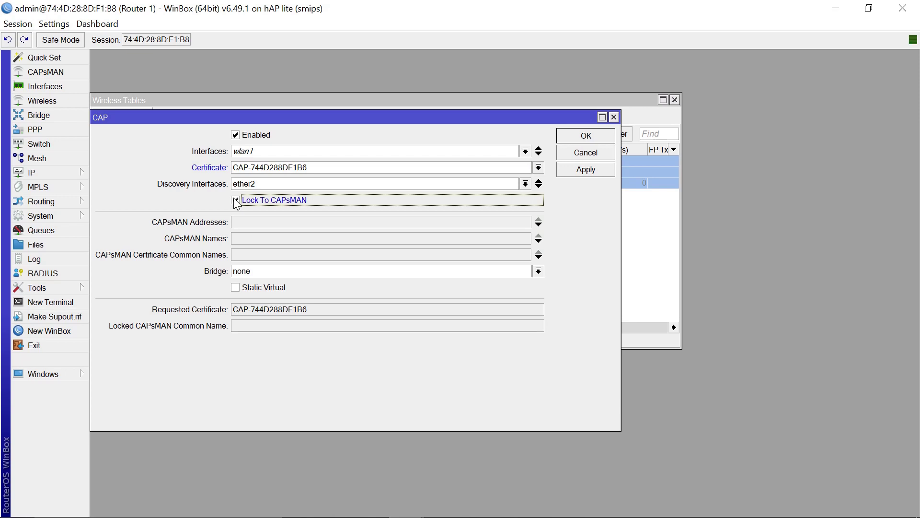
click(592, 175)
click(585, 137)
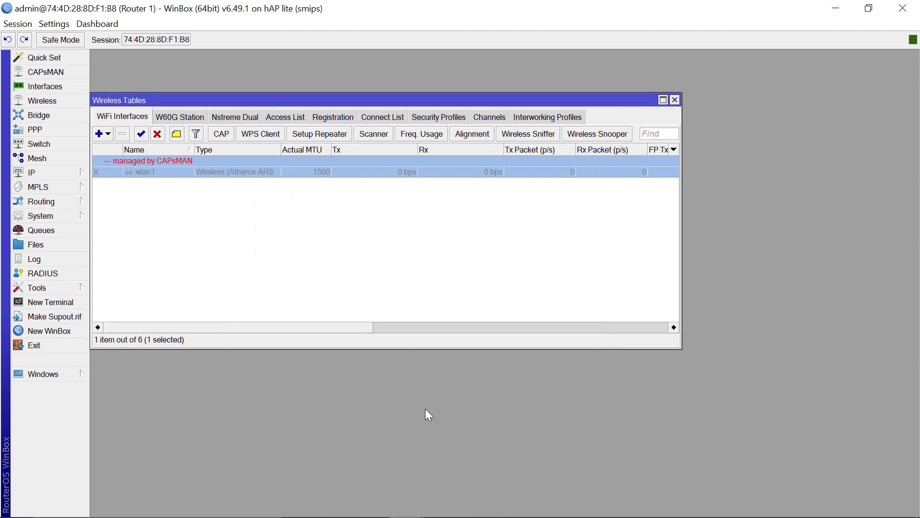
On the hAP lite, set the local CAP certificate to CAP-744D28B4848B and enable Lock To CAPsMAN
mouse_move(476, 515)
mouse_move(406, 504)
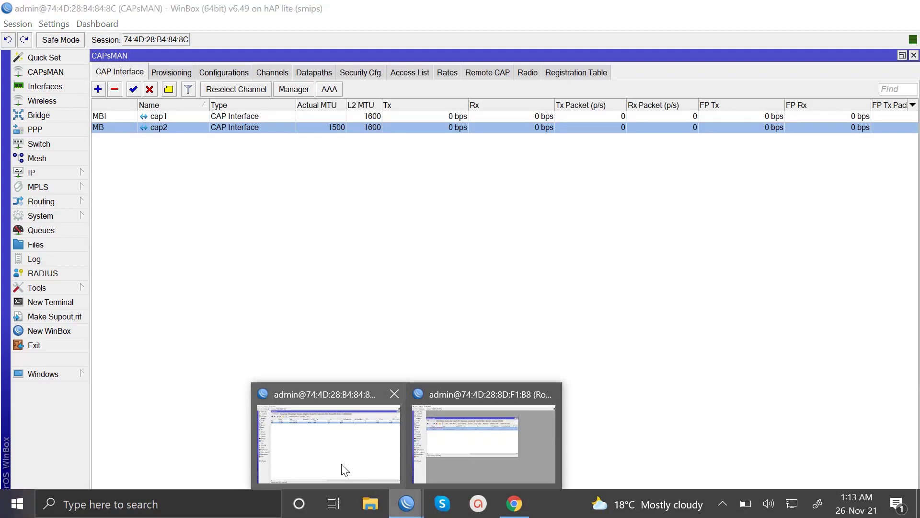
click(344, 470)
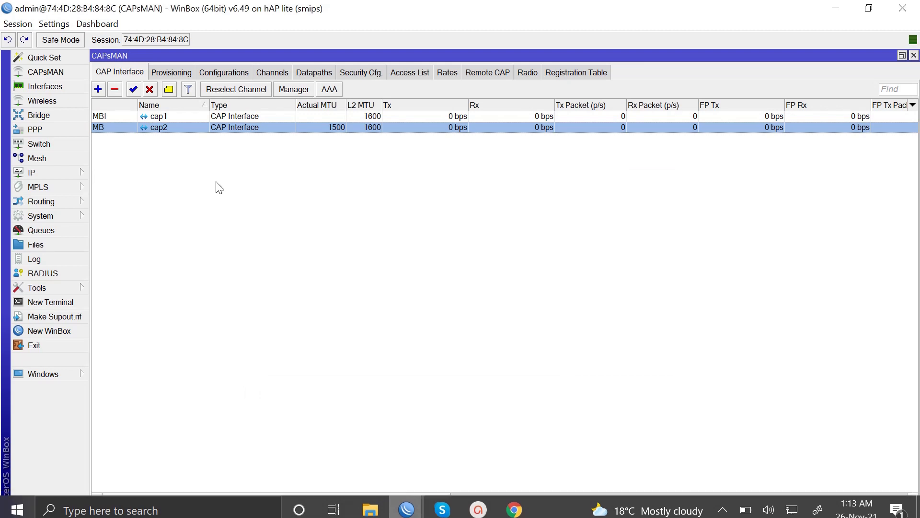
click(47, 105)
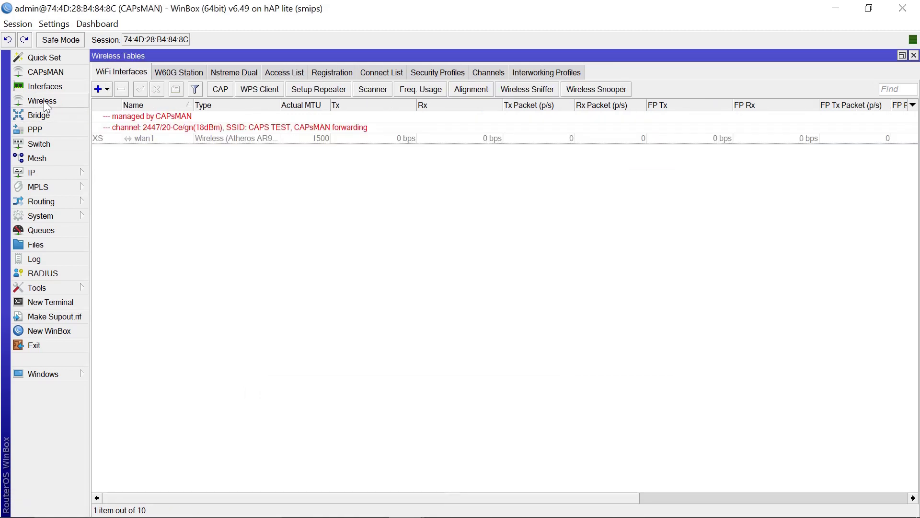
click(221, 89)
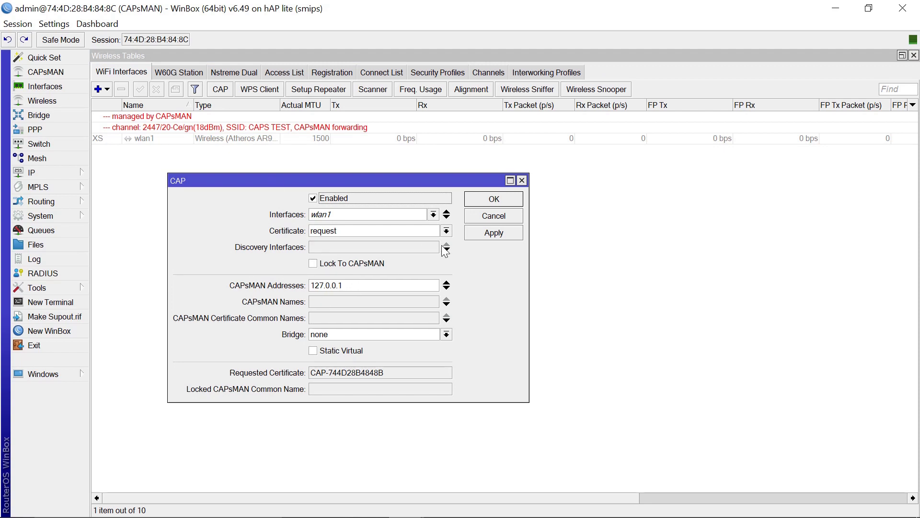
click(446, 231)
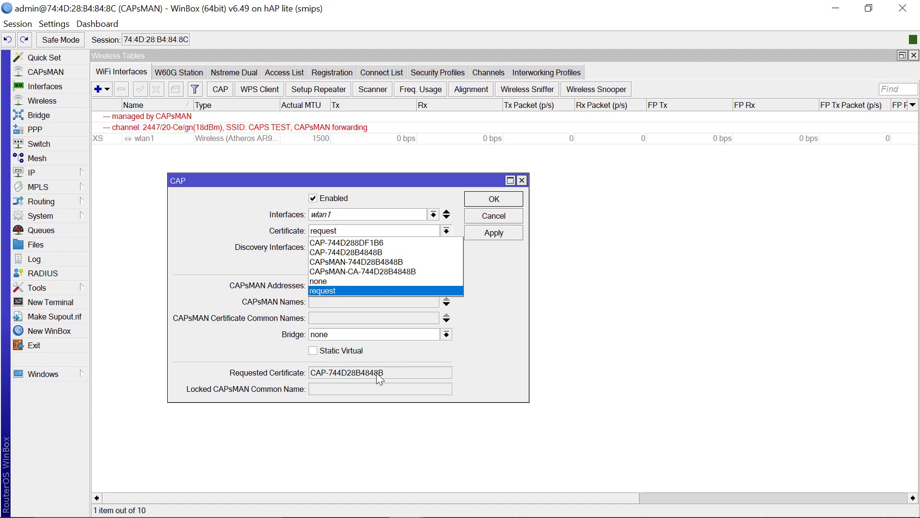
click(383, 253)
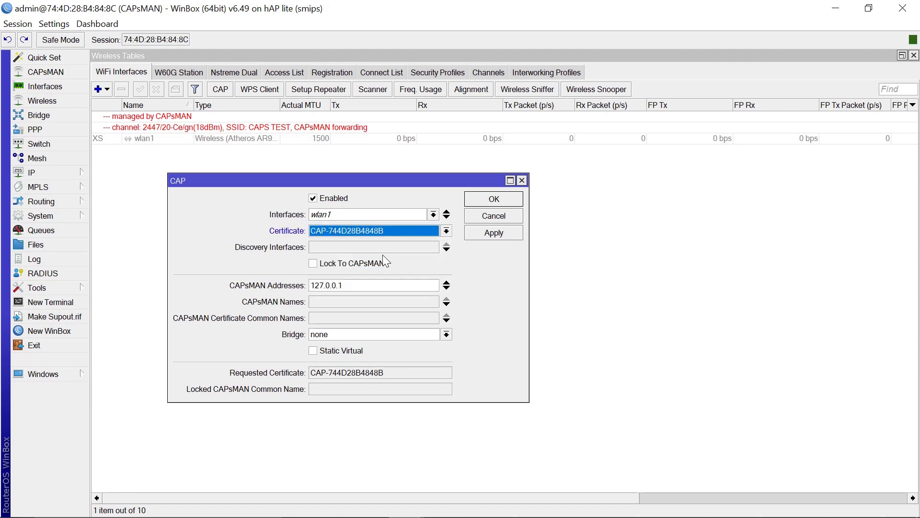
click(314, 262)
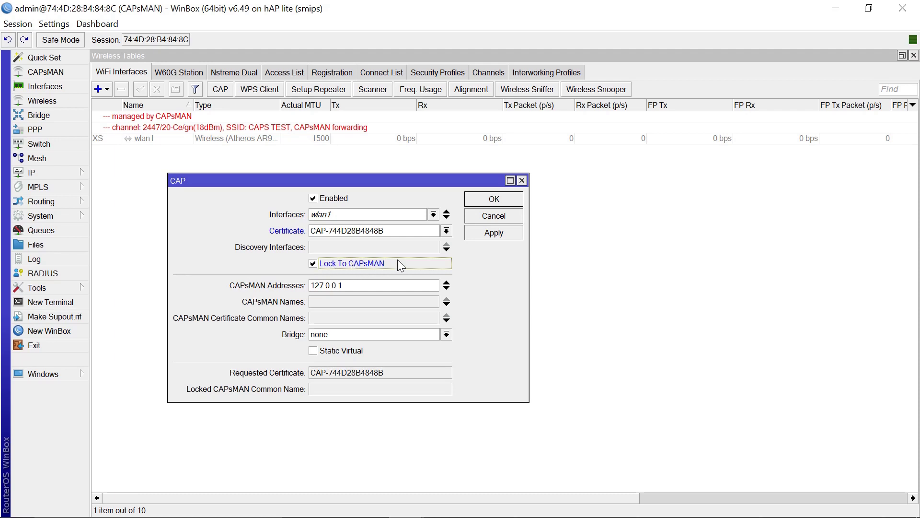
click(502, 231)
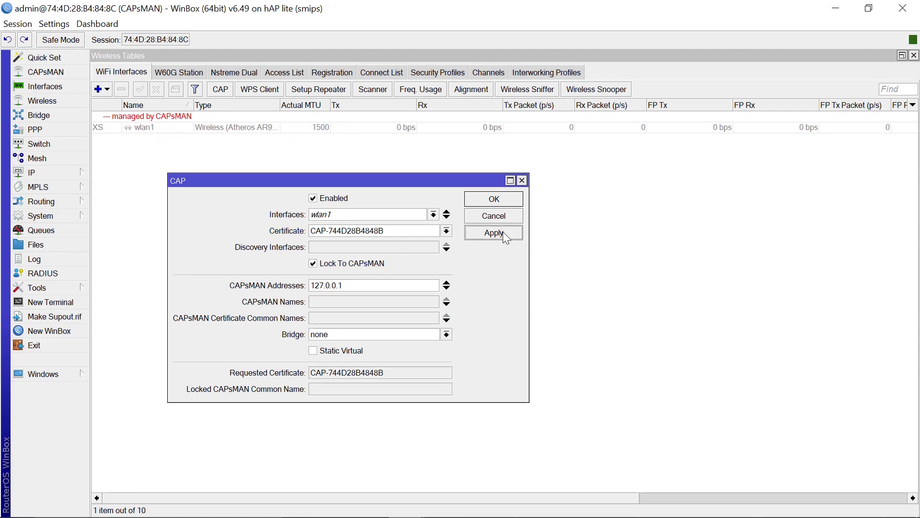
click(496, 201)
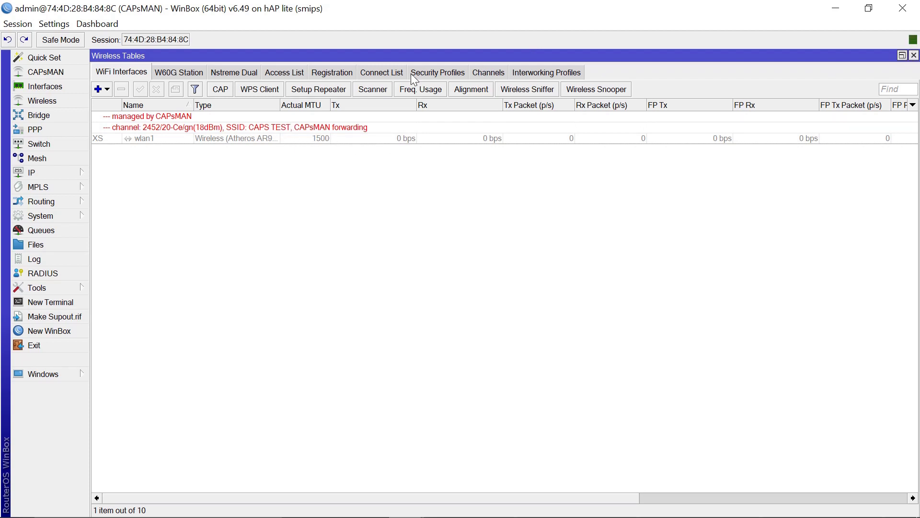
Show CAPsMAN's Remote CAP list and select both running CAP entries
click(40, 73)
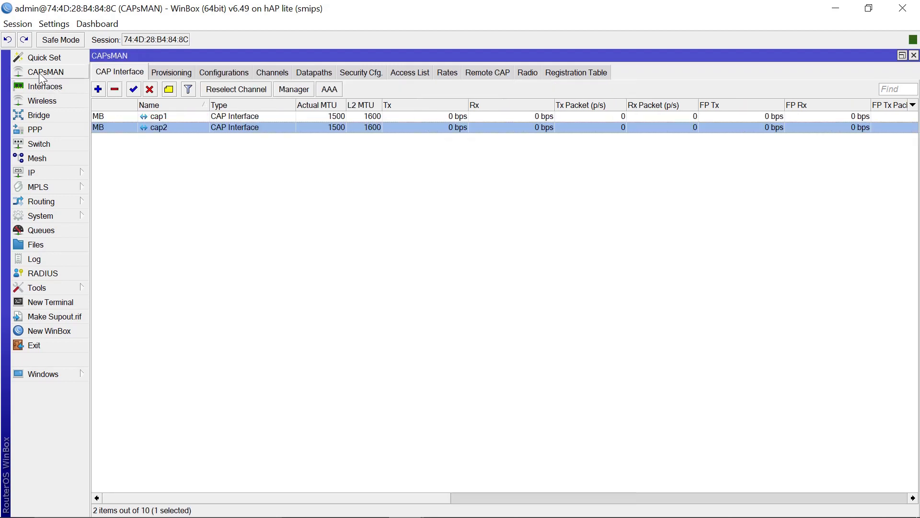
click(477, 73)
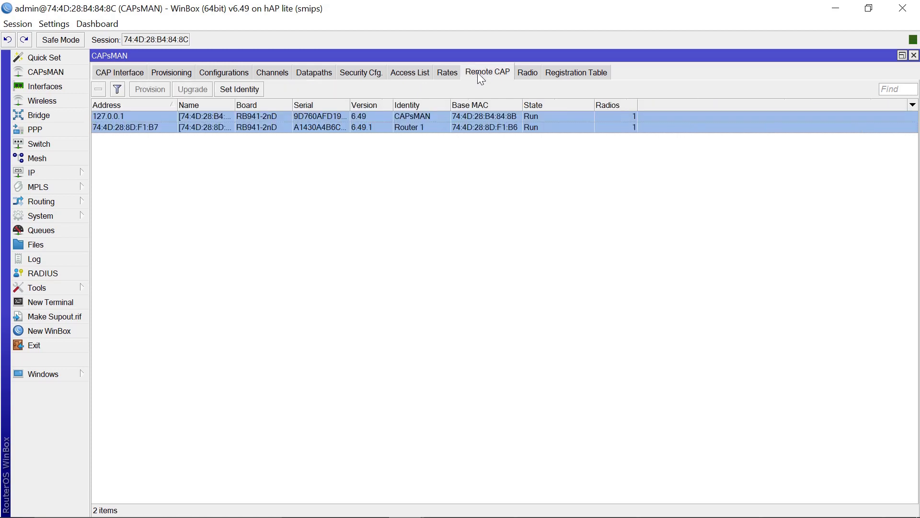
click(245, 118)
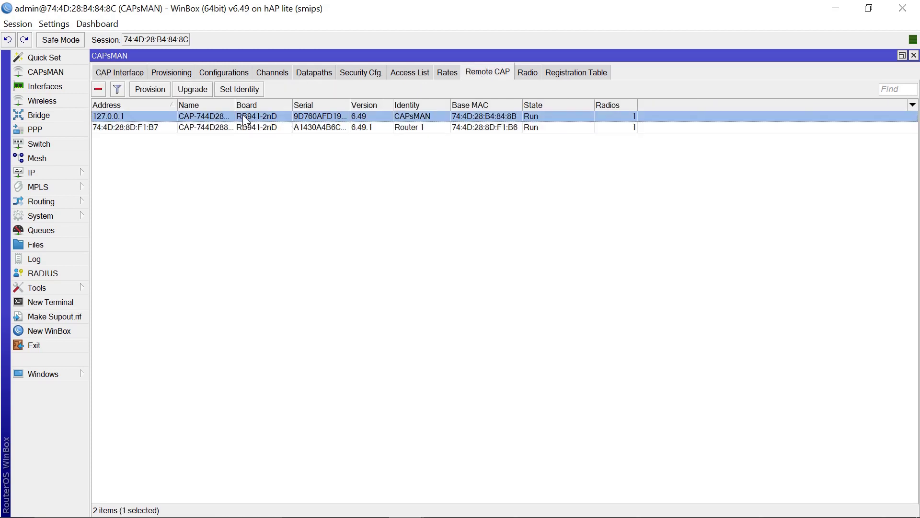
key(ctrl+a)
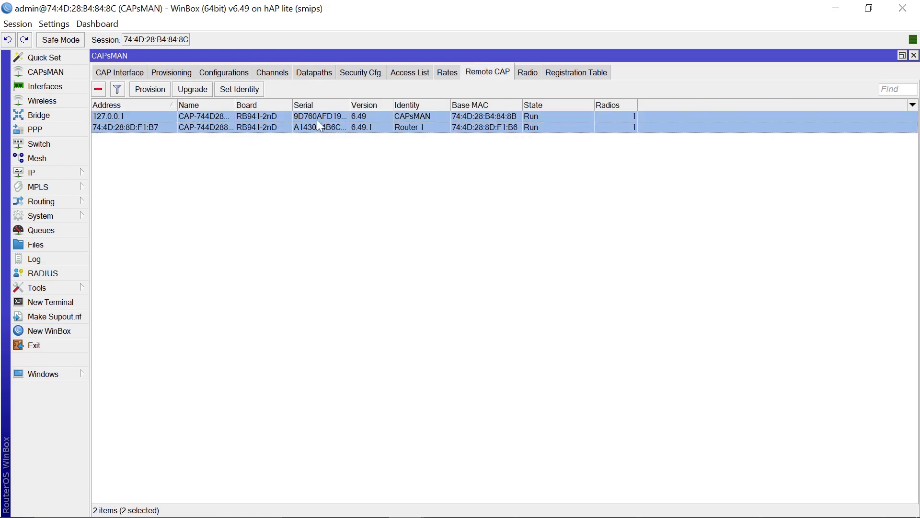